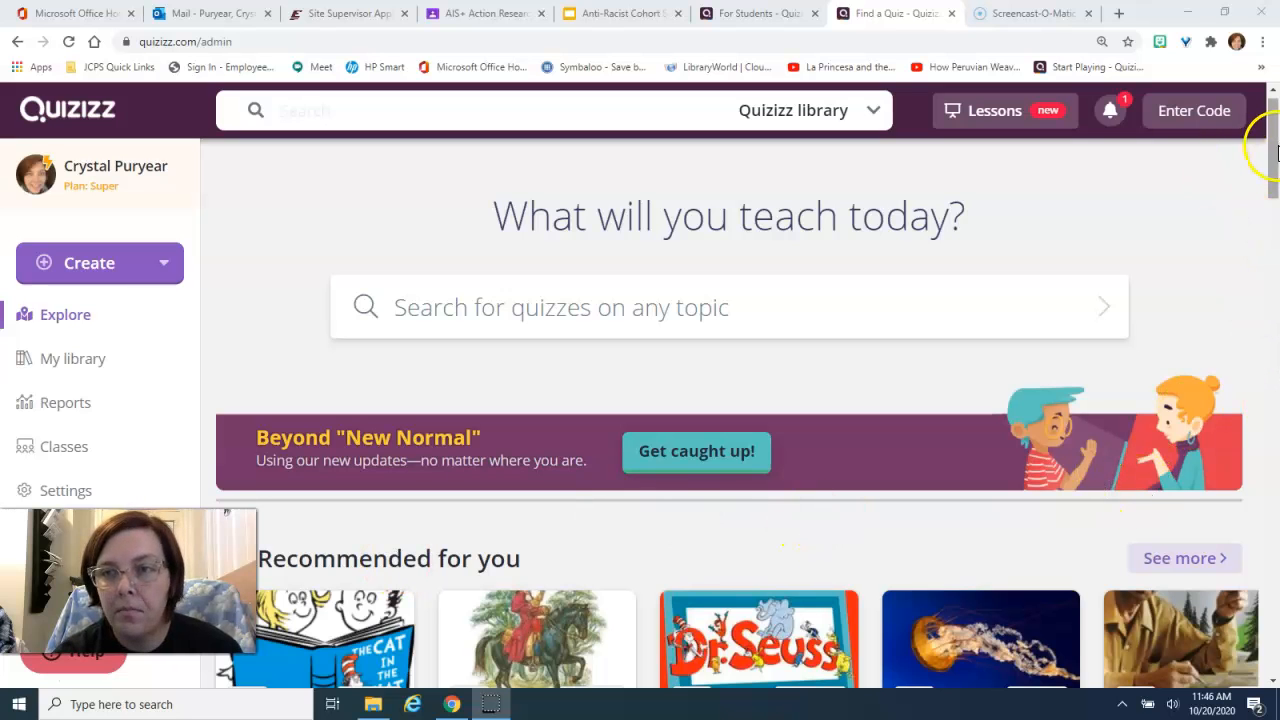
# - Open the Prefixes and Suffixes quiz from the English and Language Arts section of the library
pyautogui.moveTo(1274, 152); pyautogui.dragTo(1274, 285)
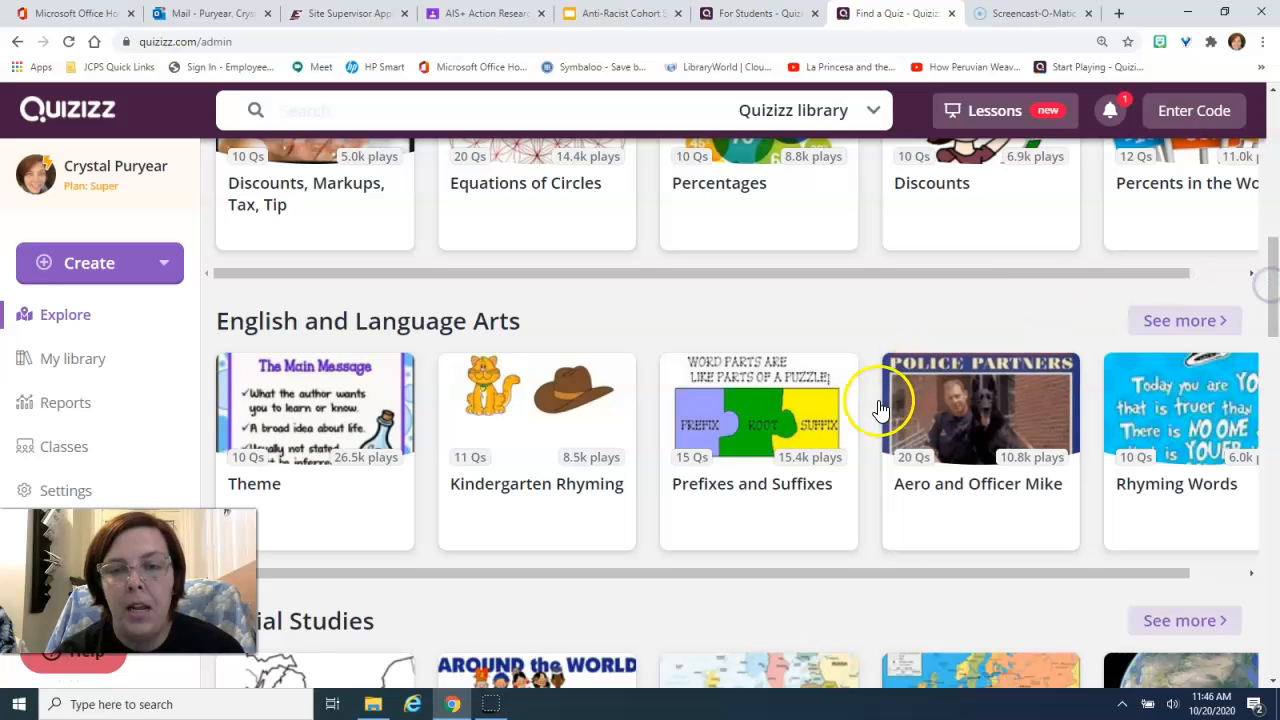
pyautogui.click(765, 487)
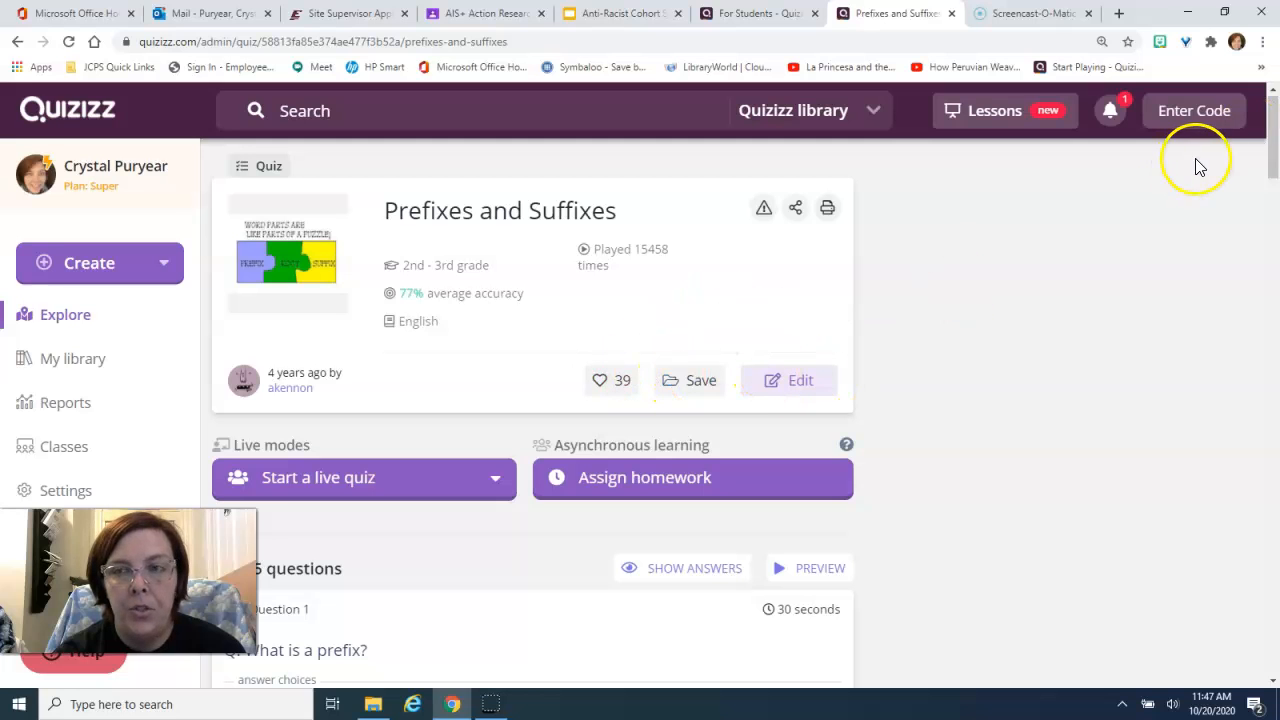
pyautogui.moveTo(1274, 149); pyautogui.dragTo(1274, 120)
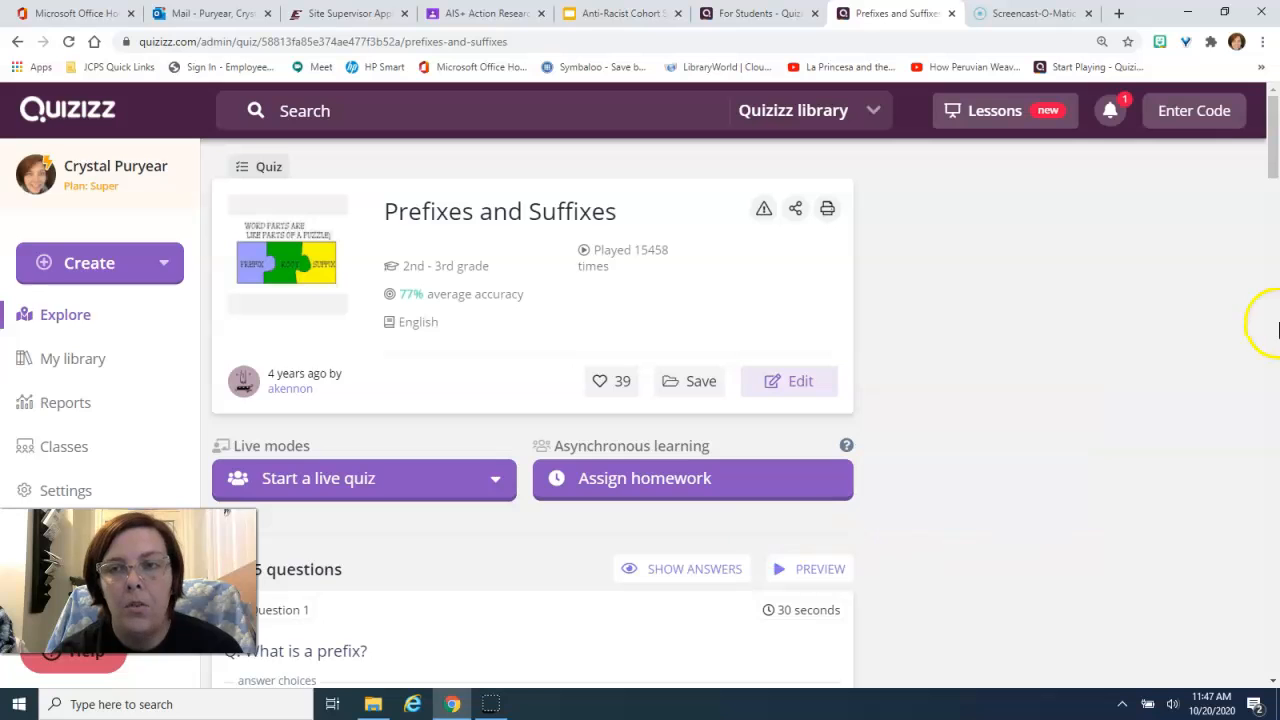
# - Set up the Prefixes and Suffixes quiz as a live Instructor-paced session
pyautogui.moveTo(1267, 125); pyautogui.dragTo(1273, 168)
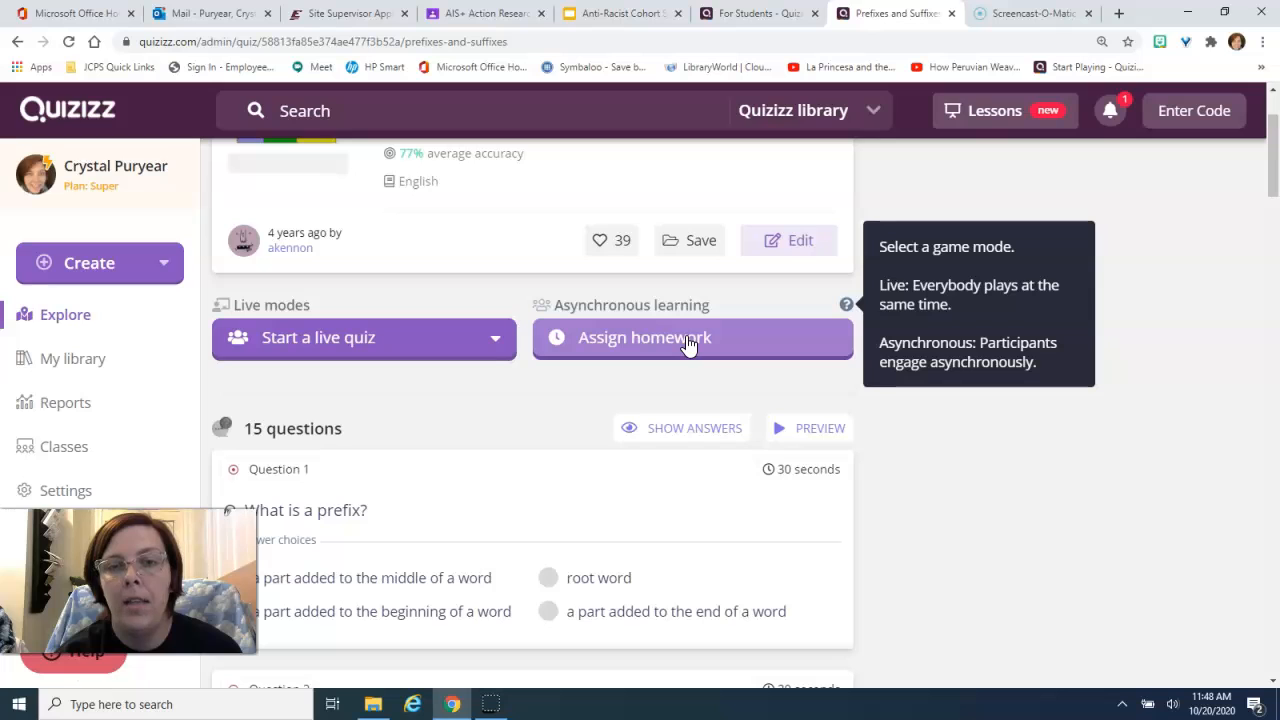
pyautogui.click(420, 343)
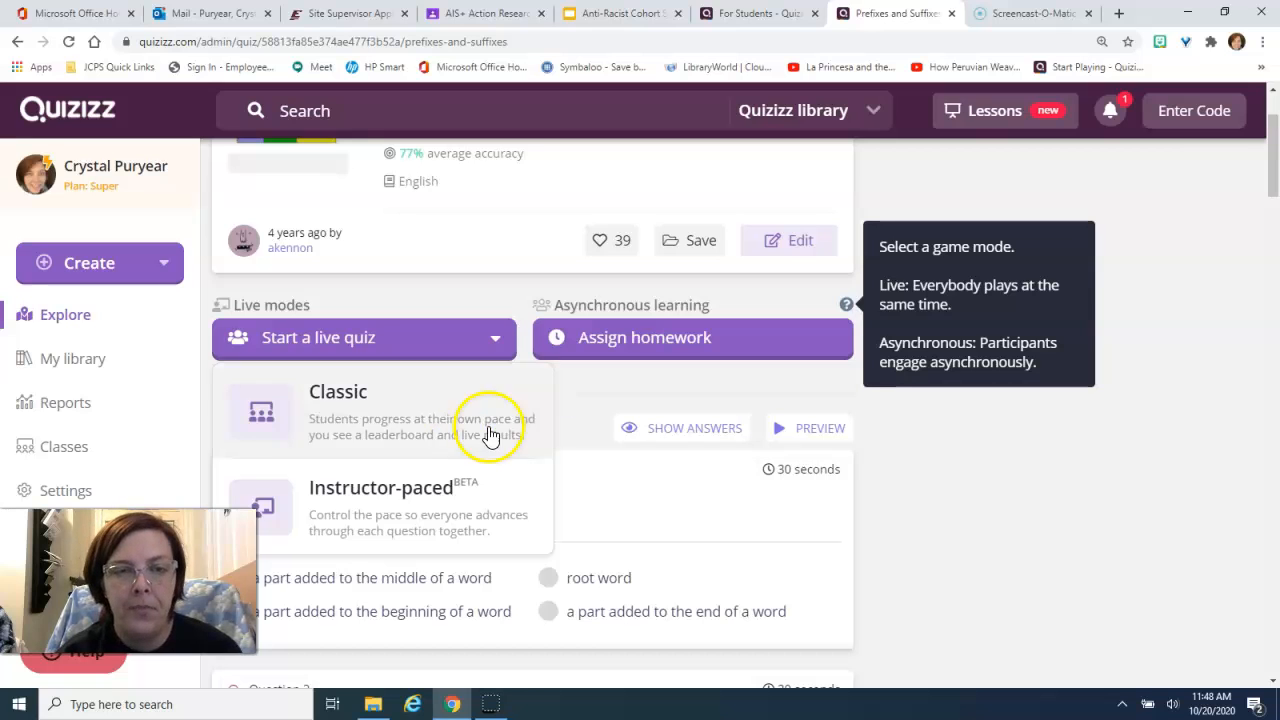
pyautogui.click(420, 495)
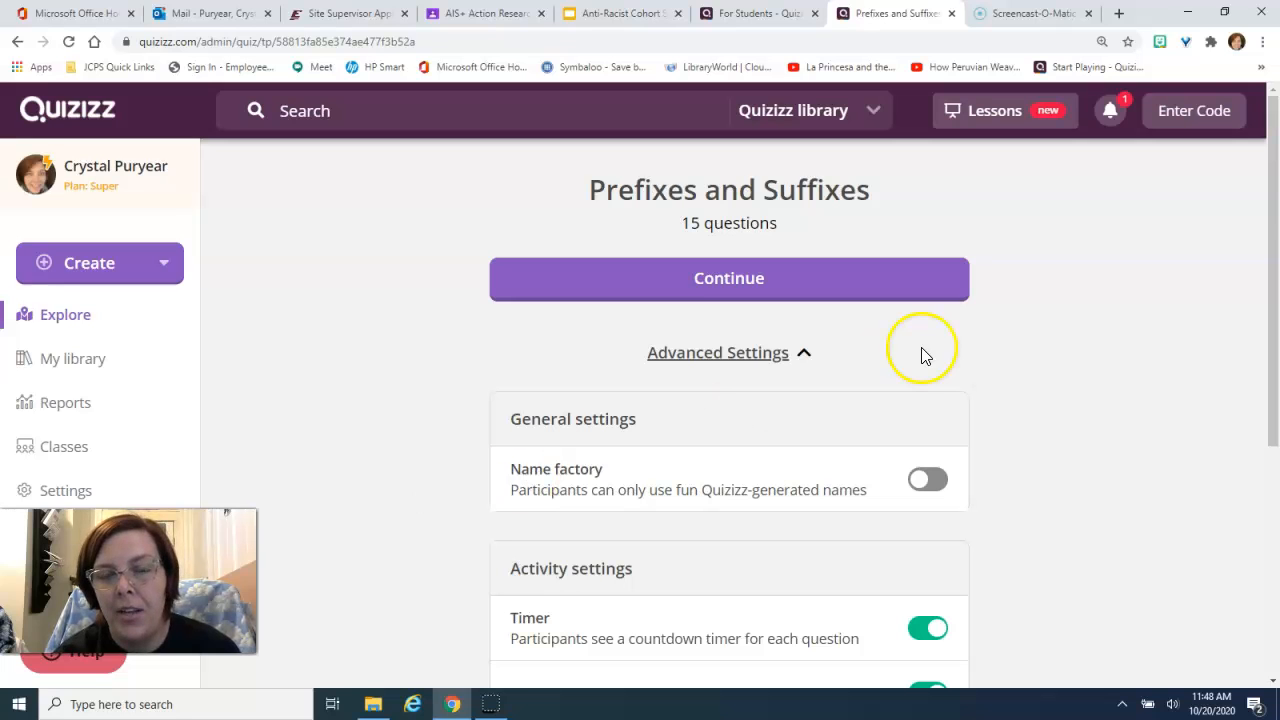
# - Review the session's advanced general and activity settings and continue to the participant waiting lobby
pyautogui.moveTo(1275, 197); pyautogui.dragTo(1275, 300)
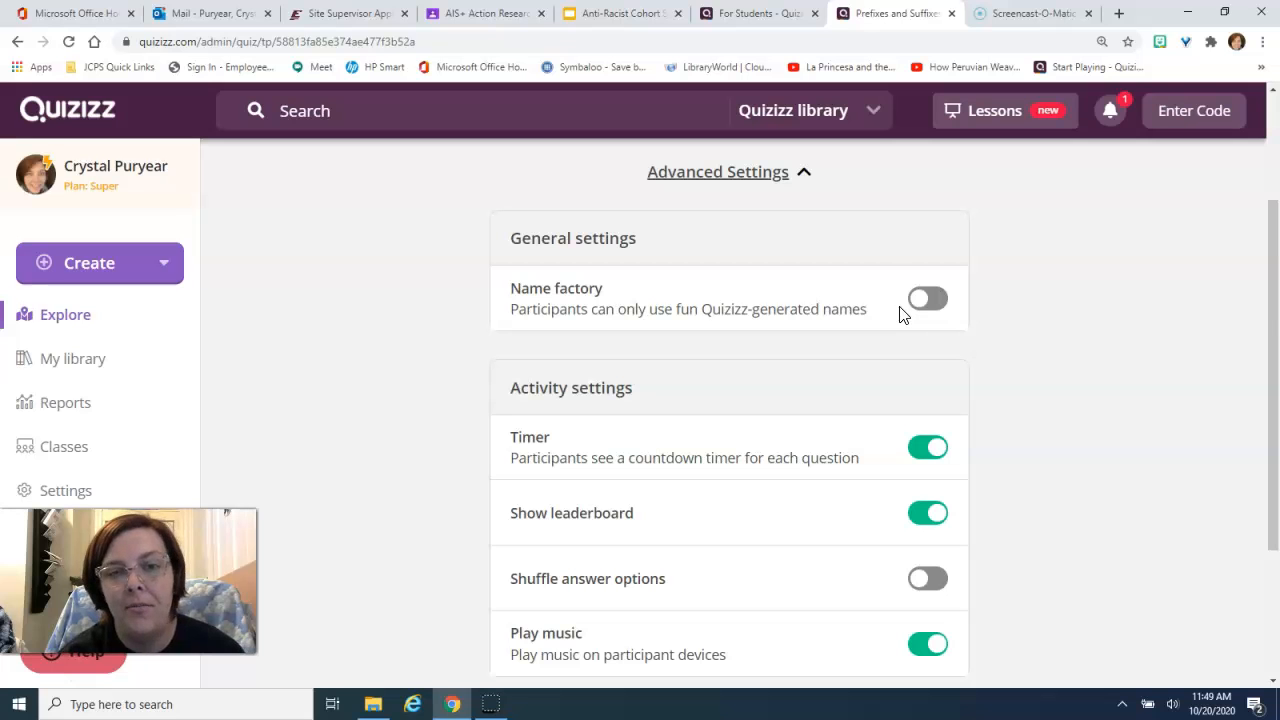
pyautogui.moveTo(1268, 252); pyautogui.dragTo(1276, 352)
pyautogui.click(717, 357)
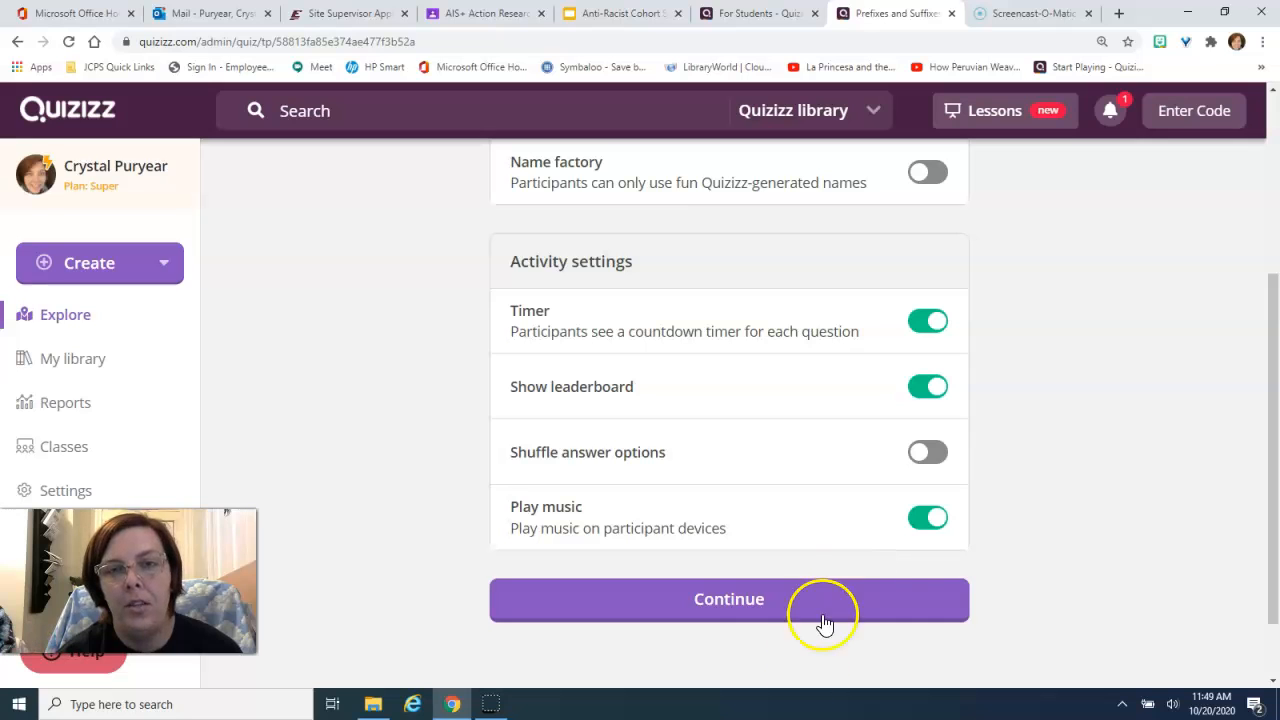
pyautogui.moveTo(1268, 486); pyautogui.dragTo(1267, 298)
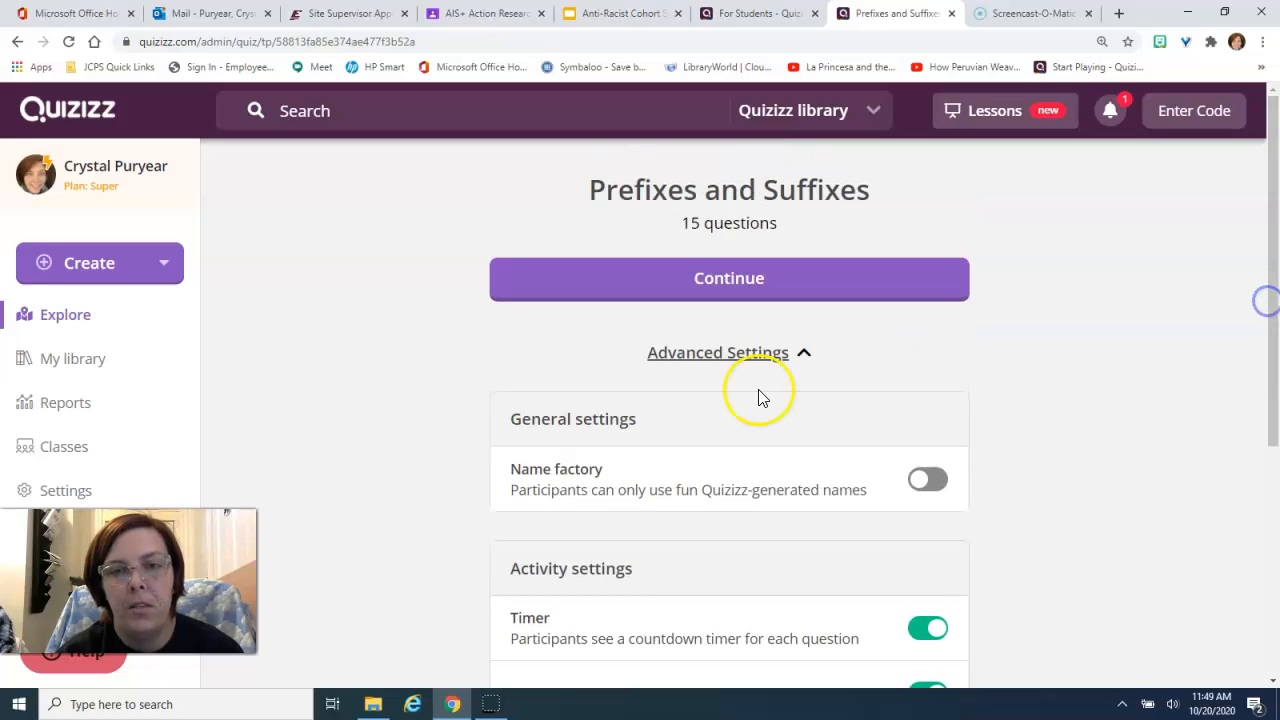
pyautogui.click(724, 360)
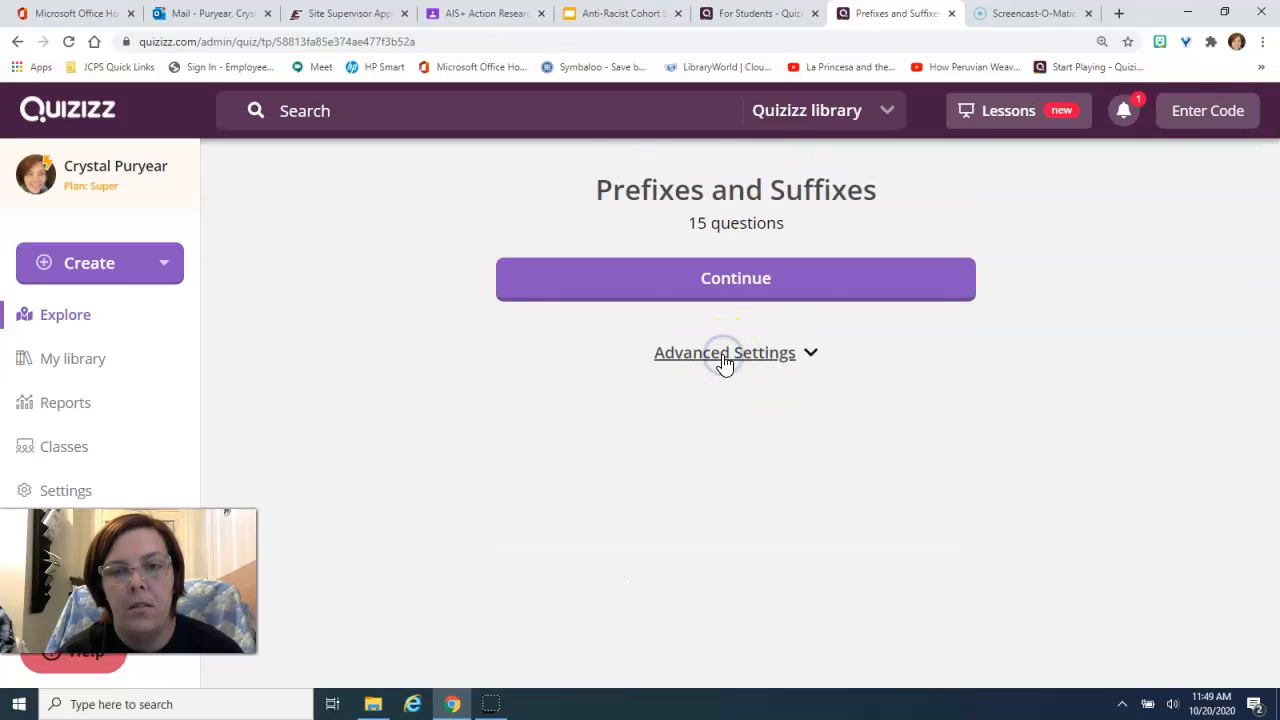
pyautogui.click(724, 360)
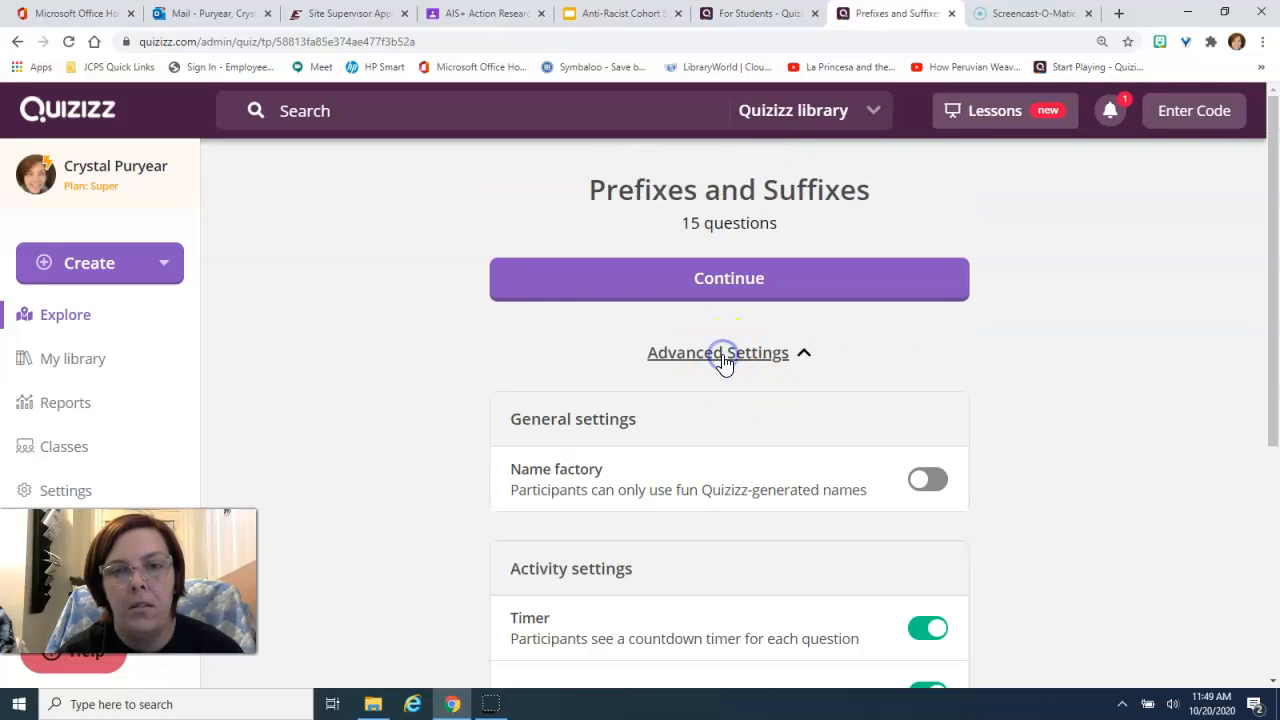
pyautogui.click(647, 279)
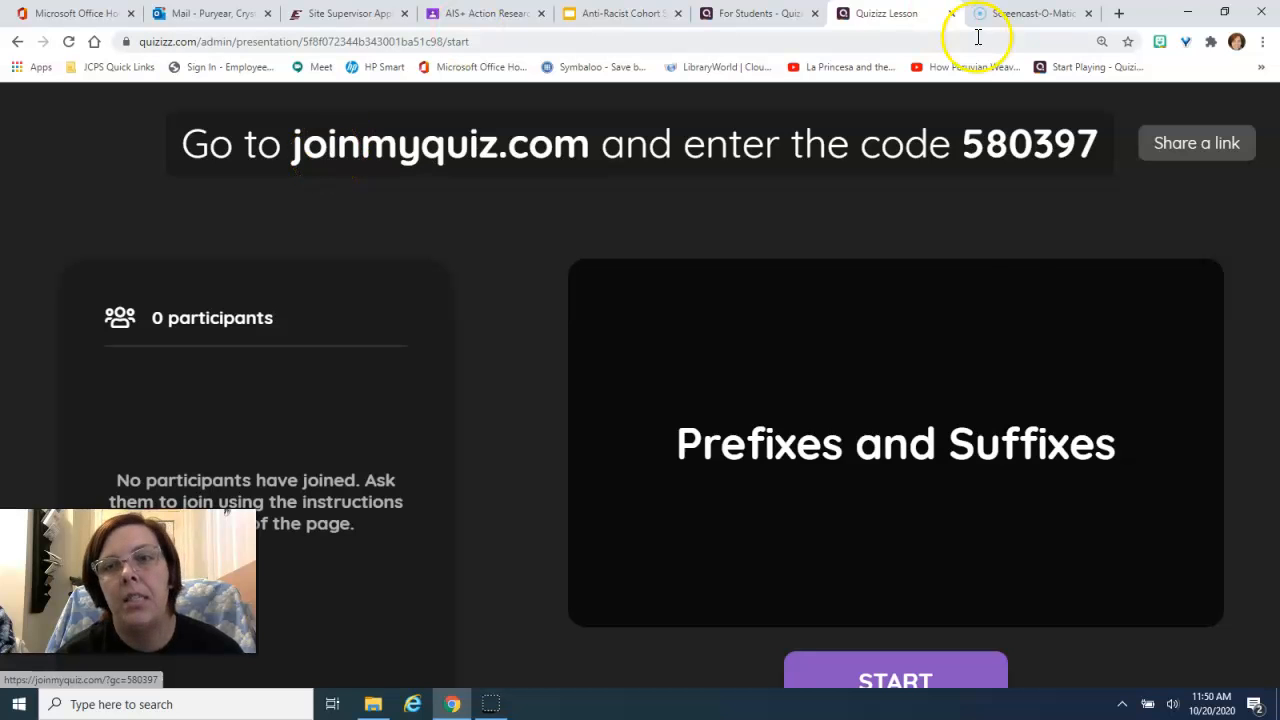
# - Copy the participant join link for the Prefixes and Suffixes session
pyautogui.click(1199, 150)
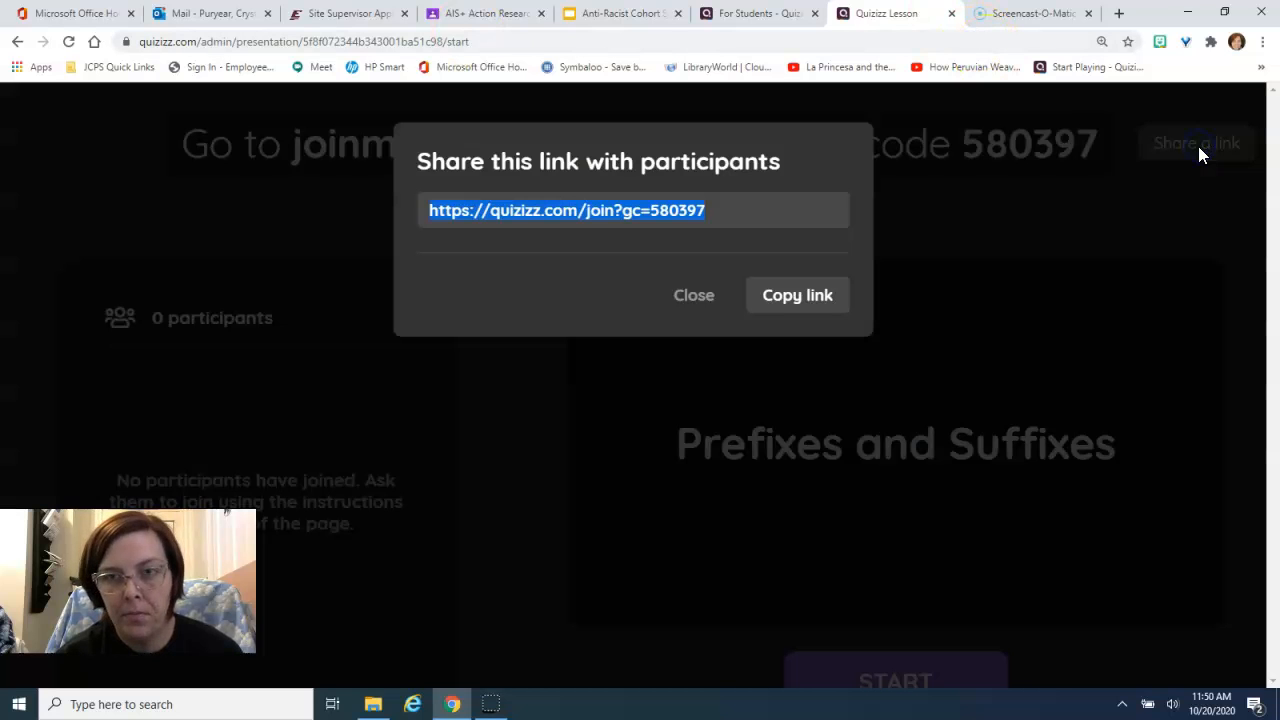
pyautogui.click(775, 306)
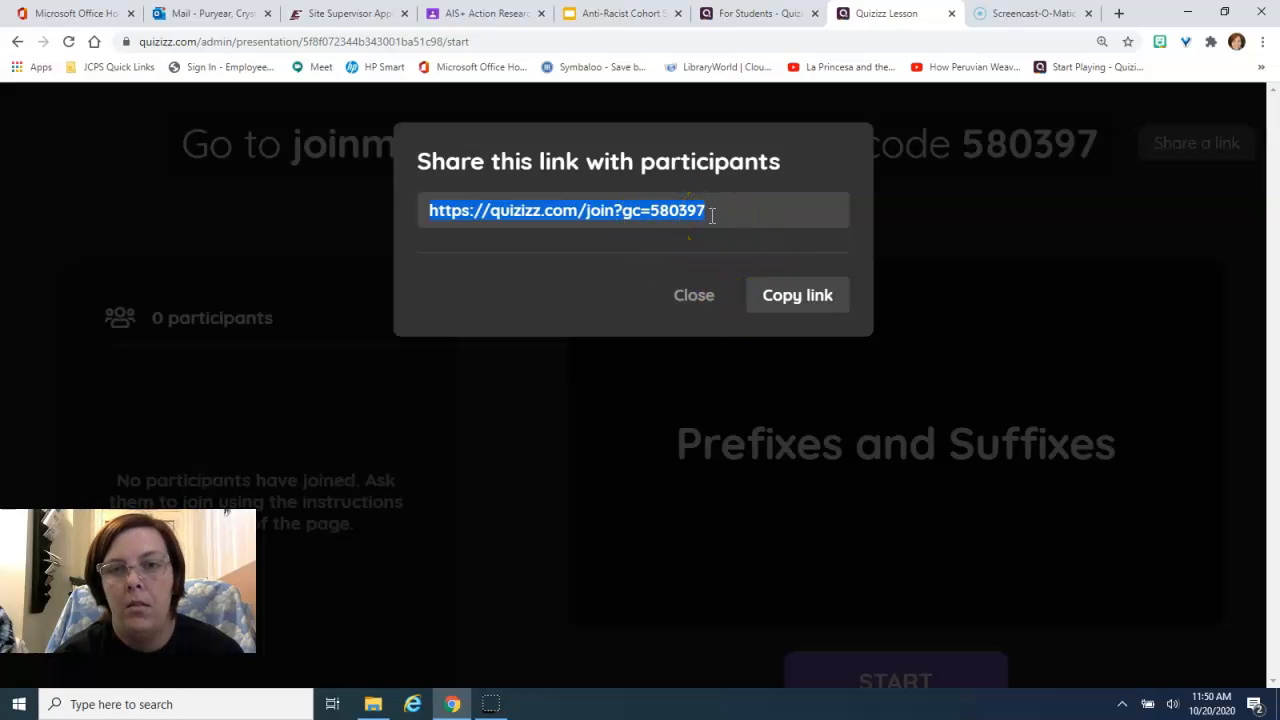
pyautogui.click(758, 296)
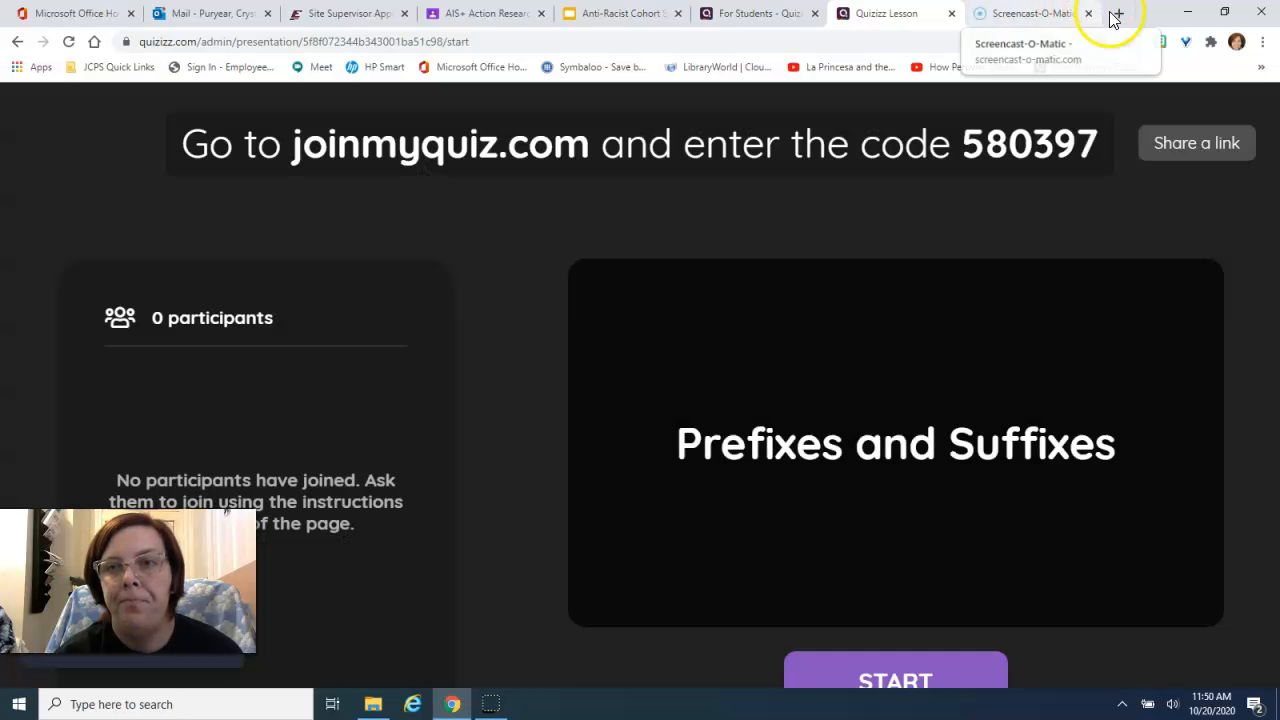
# - Open the copied join link in a new browser tab as a participant
pyautogui.click(1118, 14)
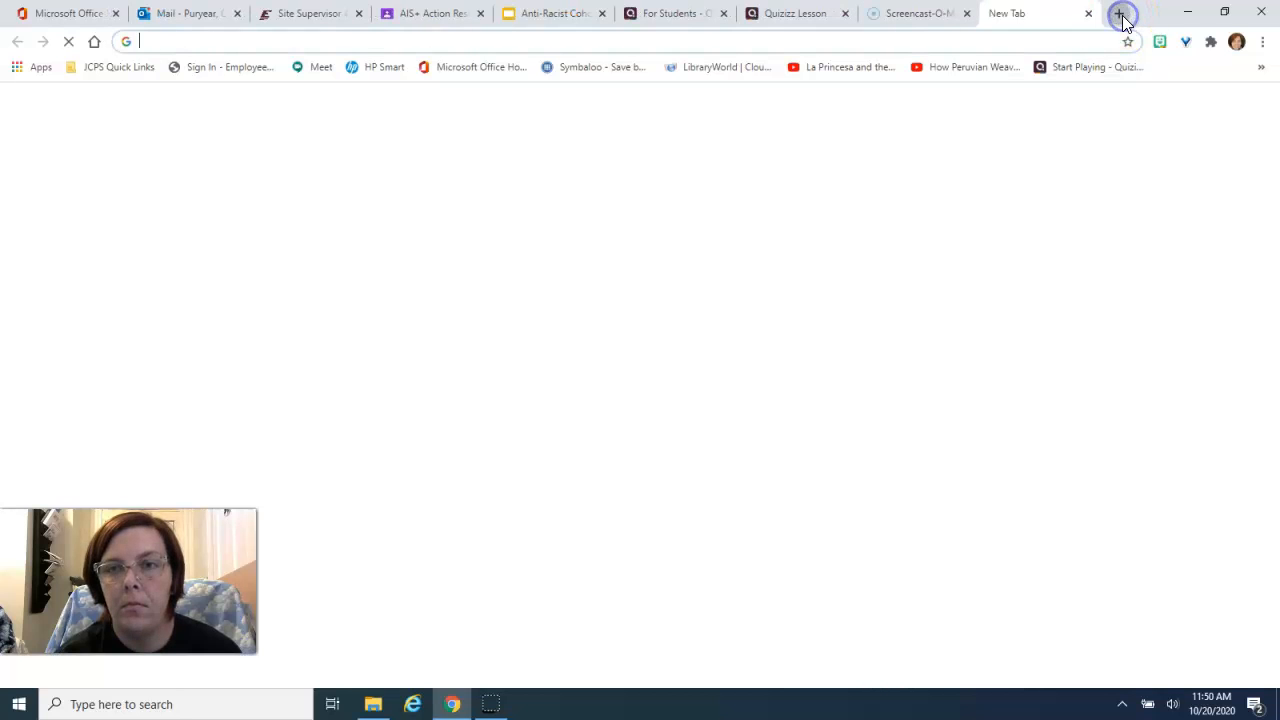
pyautogui.rightClick(699, 41)
pyautogui.click(733, 147)
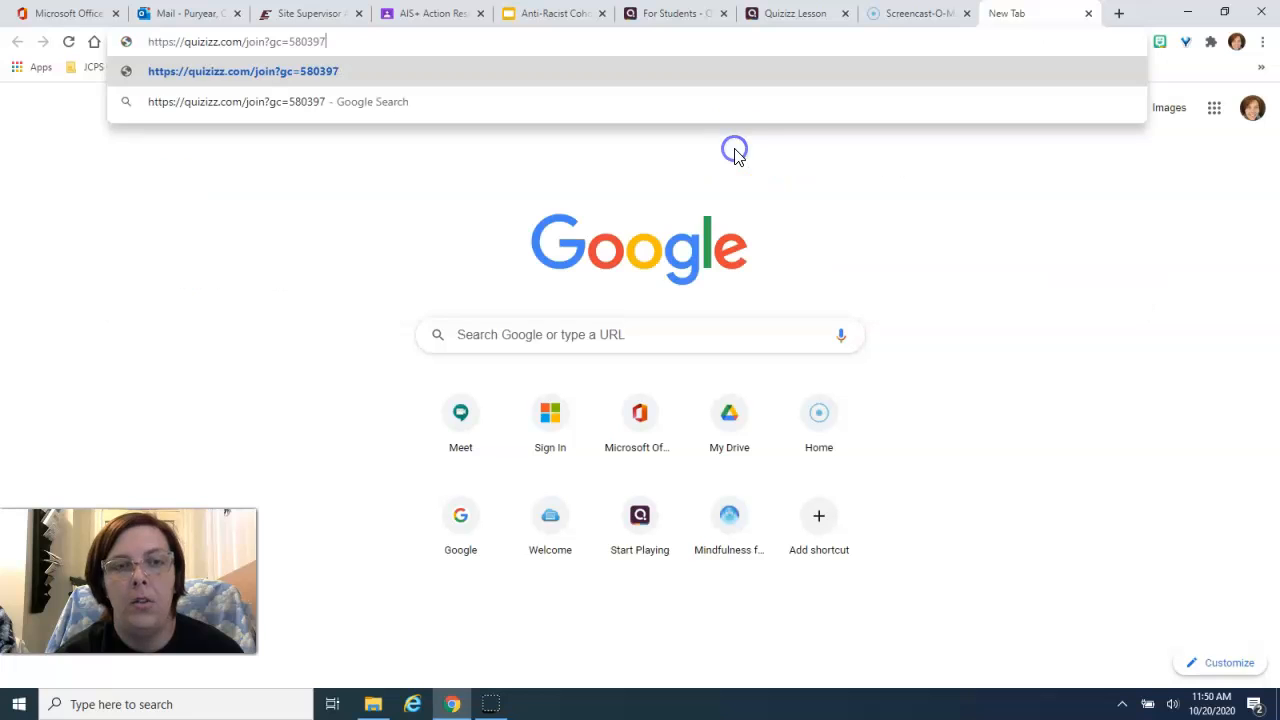
pyautogui.press('Return')
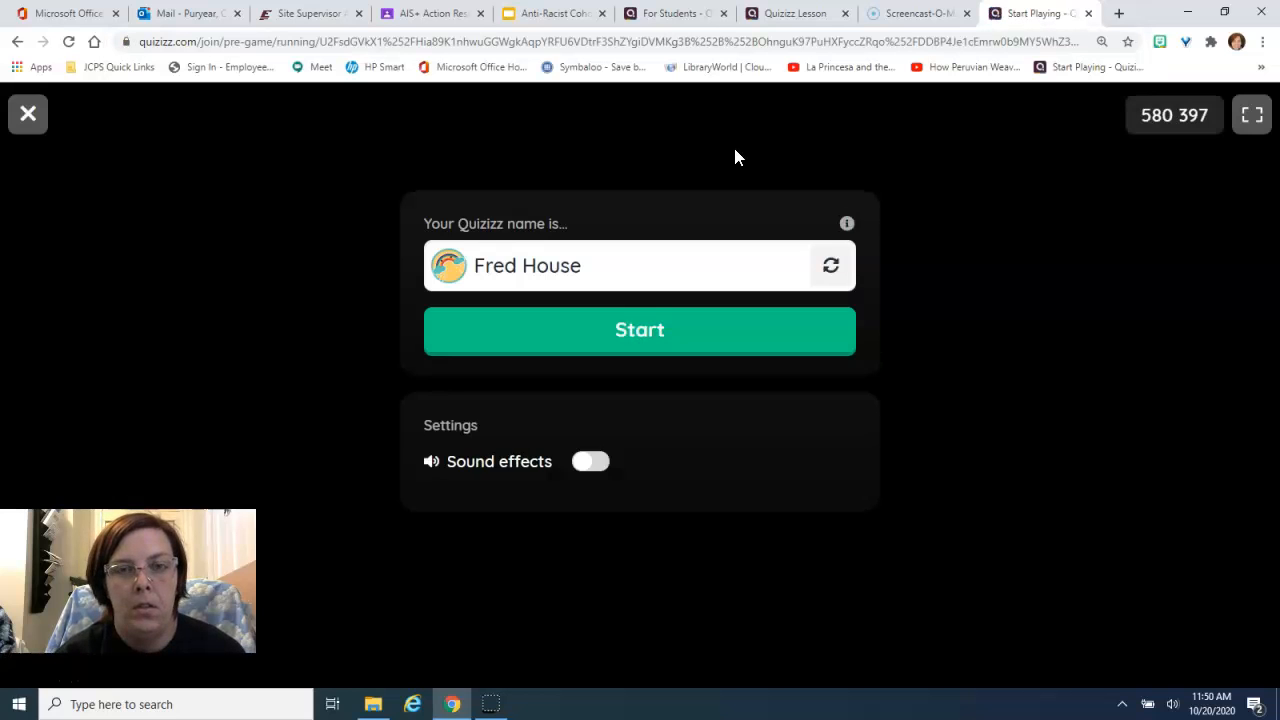
# - Replace the suggested participant name with the participant's first name and join the quiz session
pyautogui.click(637, 283)
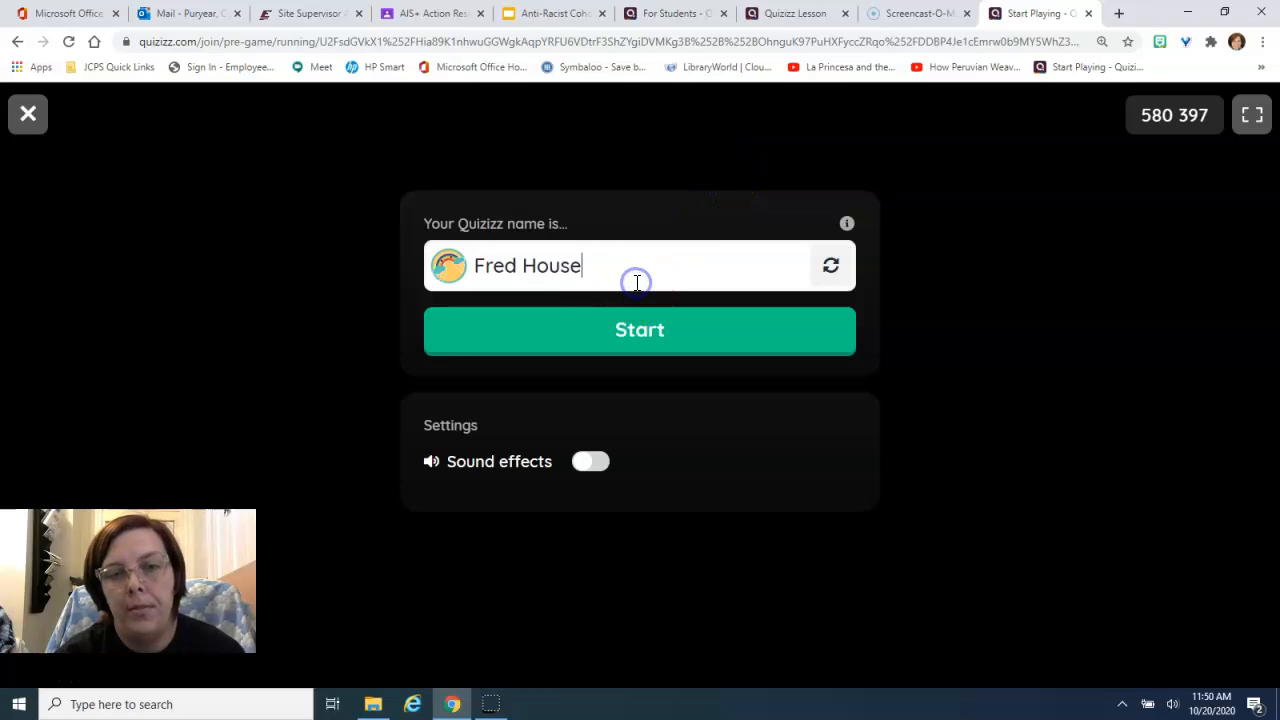
pyautogui.press('BackSpace')
pyautogui.press('BackSpace')
pyautogui.press('BackSpace')
pyautogui.press('BackSpace')
pyautogui.press('BackSpace')
pyautogui.press('BackSpace')
pyautogui.press('BackSpace')
pyautogui.press('BackSpace')
pyautogui.press('BackSpace')
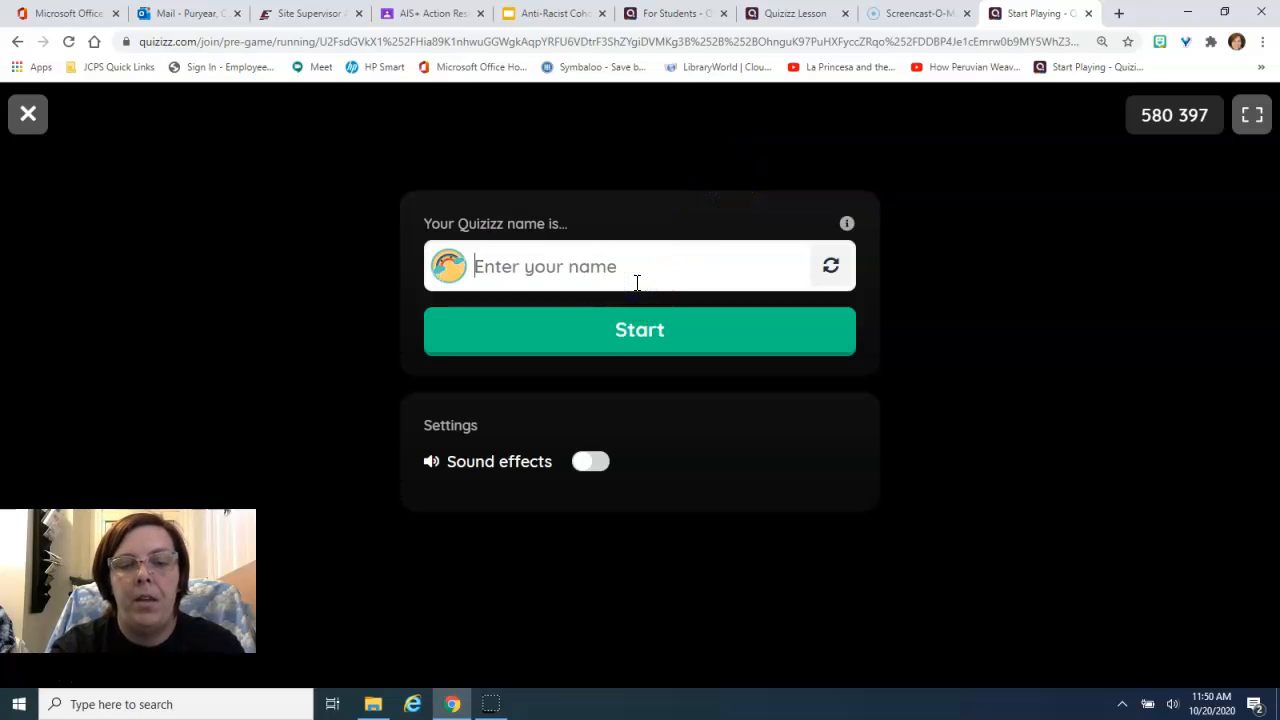
pyautogui.write('Crystal')
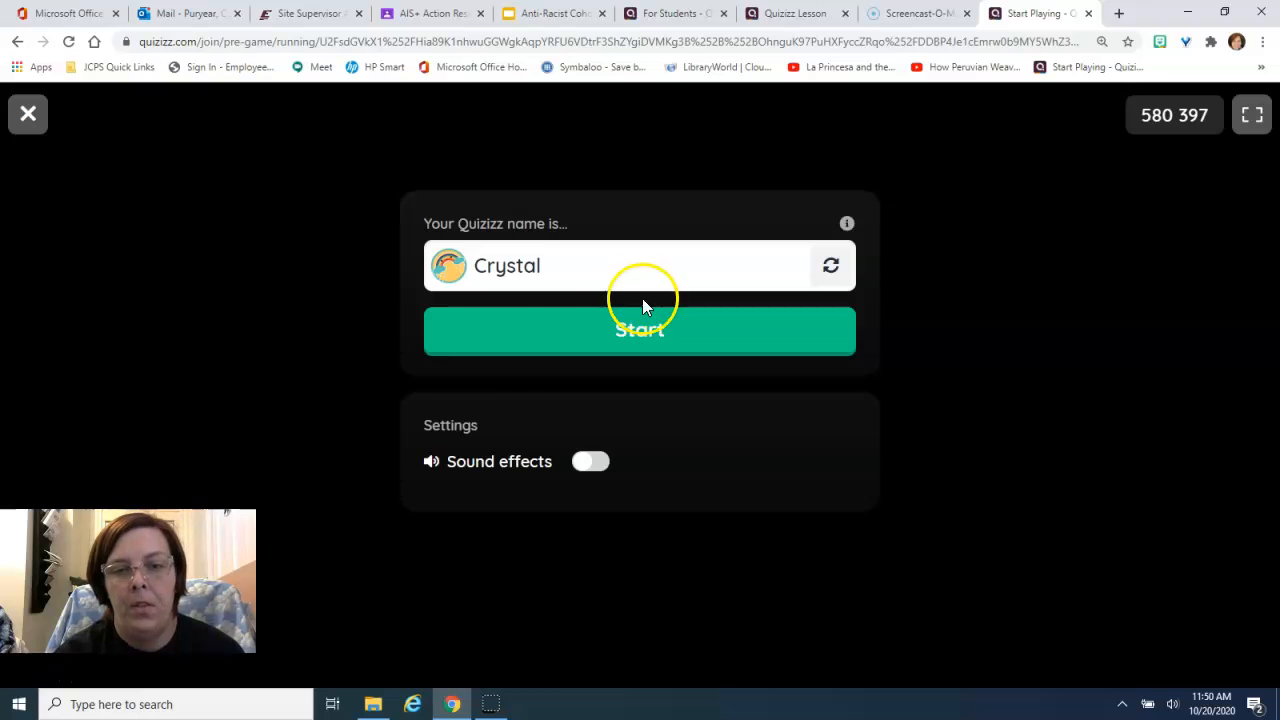
pyautogui.click(616, 340)
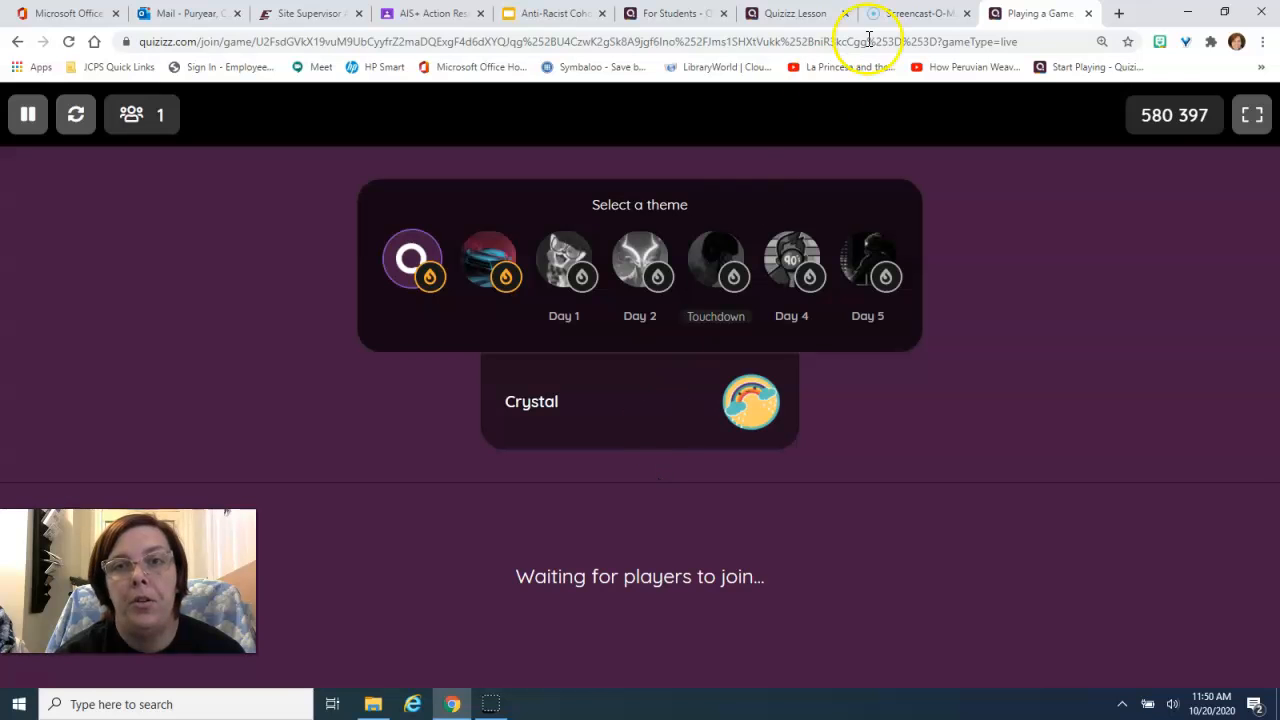
# - Check the participant list in the host lobby, and go to the Instructor Dashboard from the student home page
pyautogui.click(803, 15)
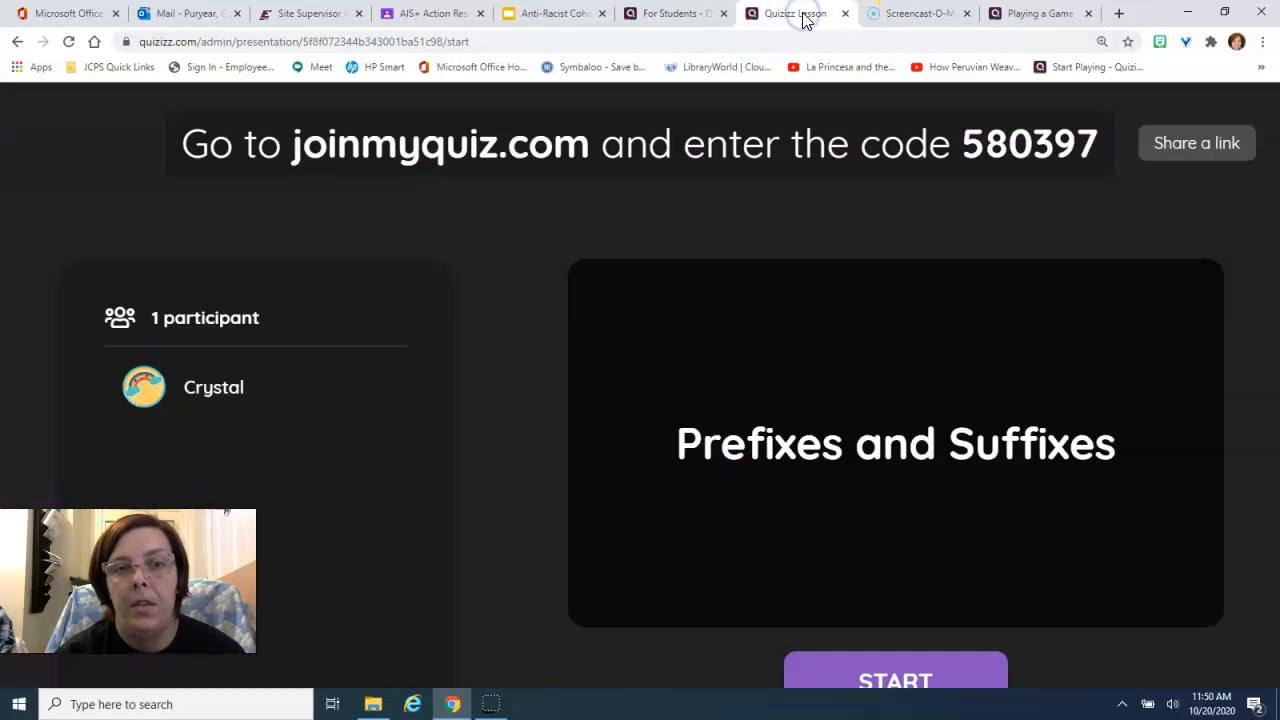
pyautogui.click(1035, 15)
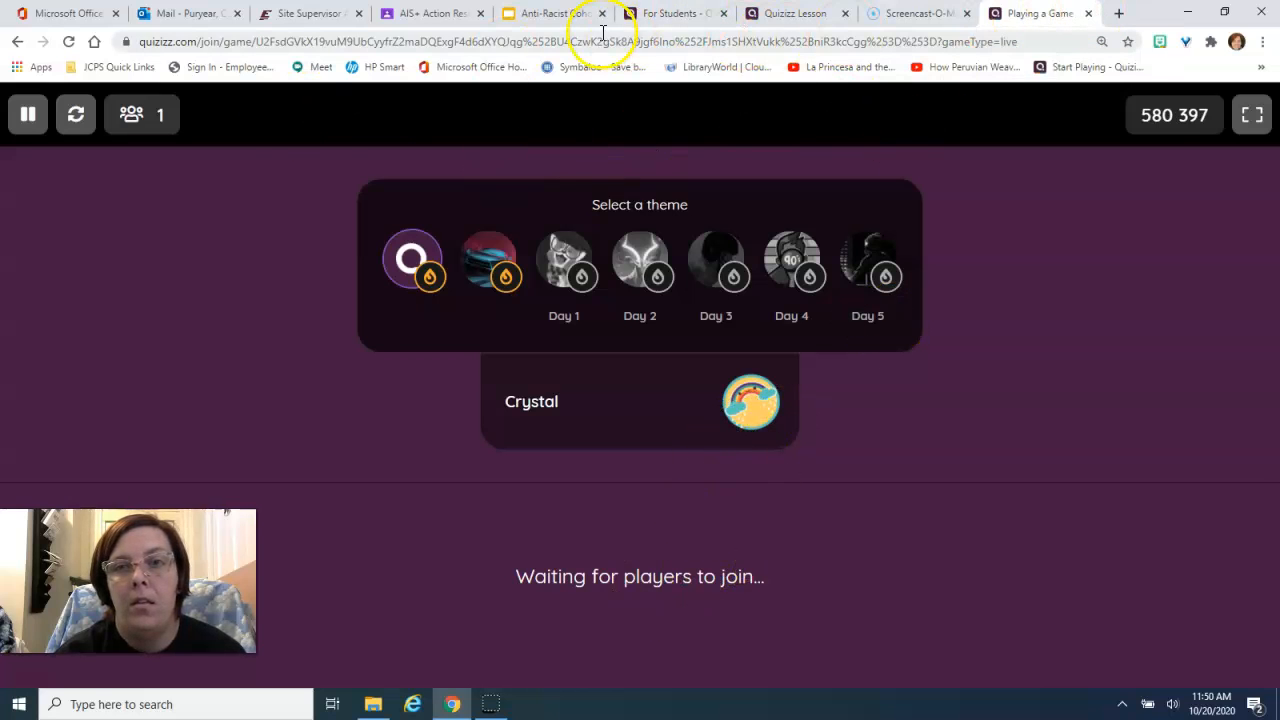
pyautogui.click(688, 15)
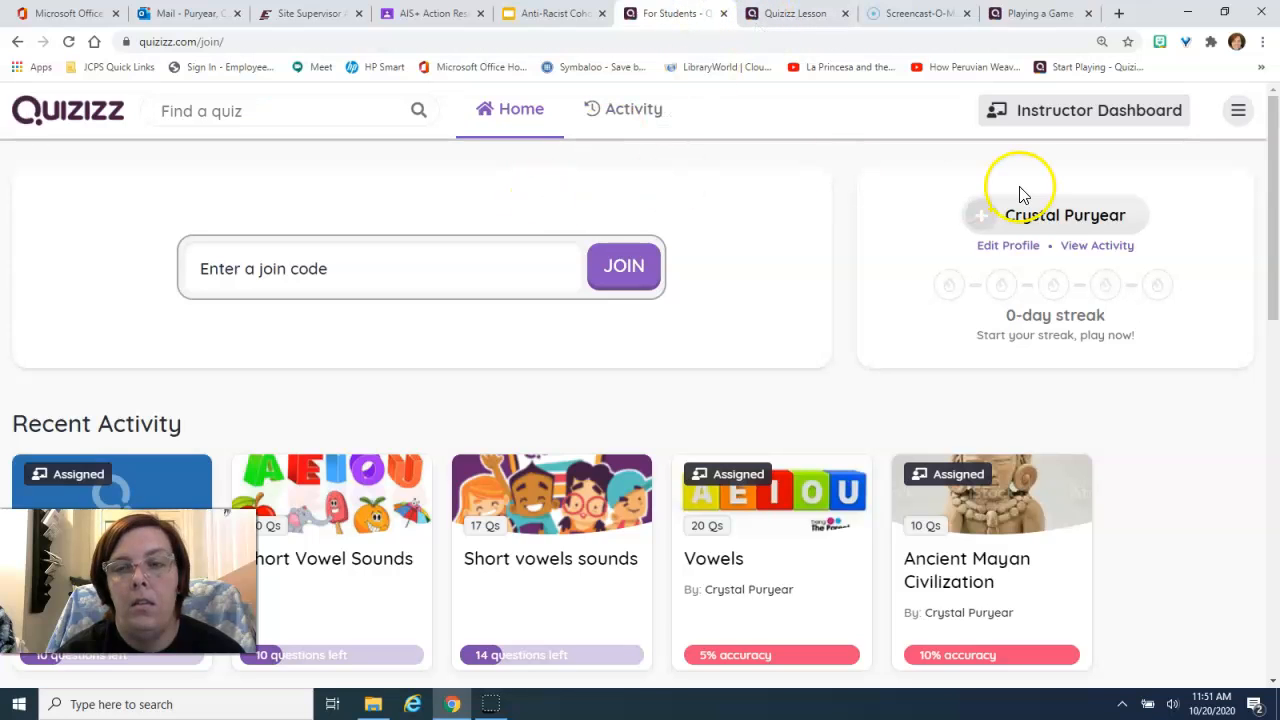
pyautogui.click(1080, 117)
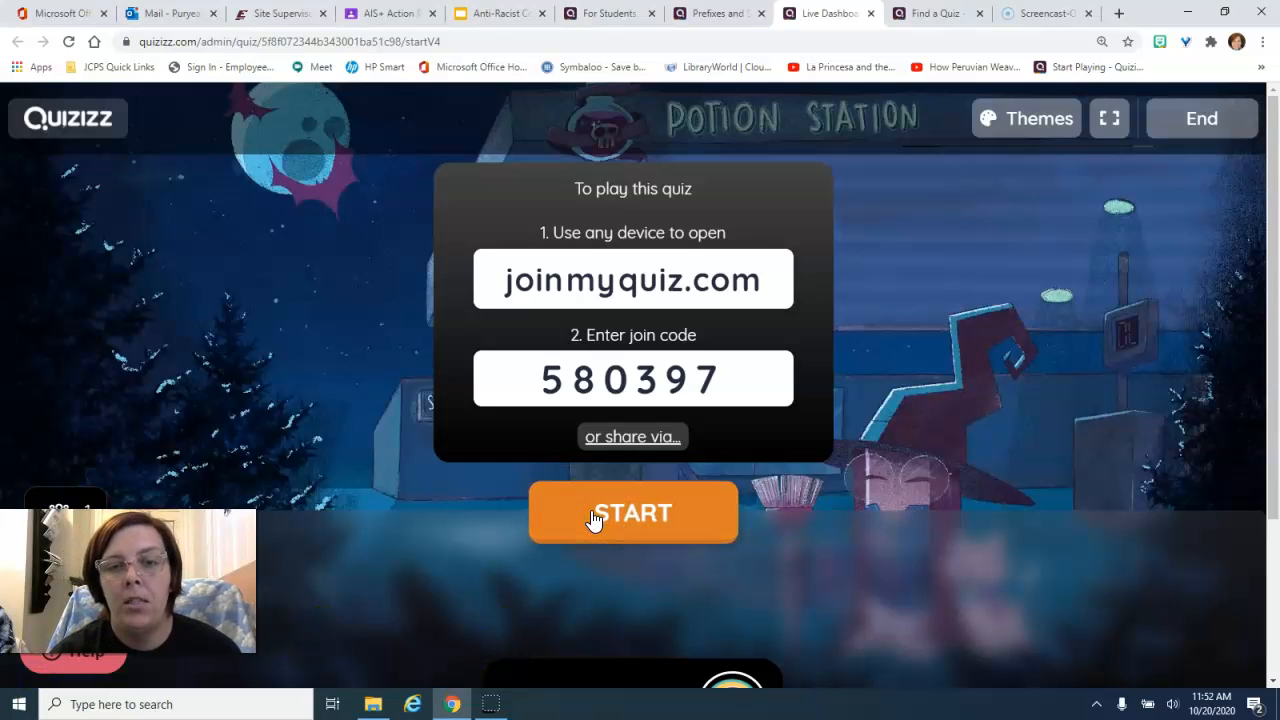
# - Try to start the Prefixes and Suffixes session from its live dashboard
pyautogui.click(594, 518)
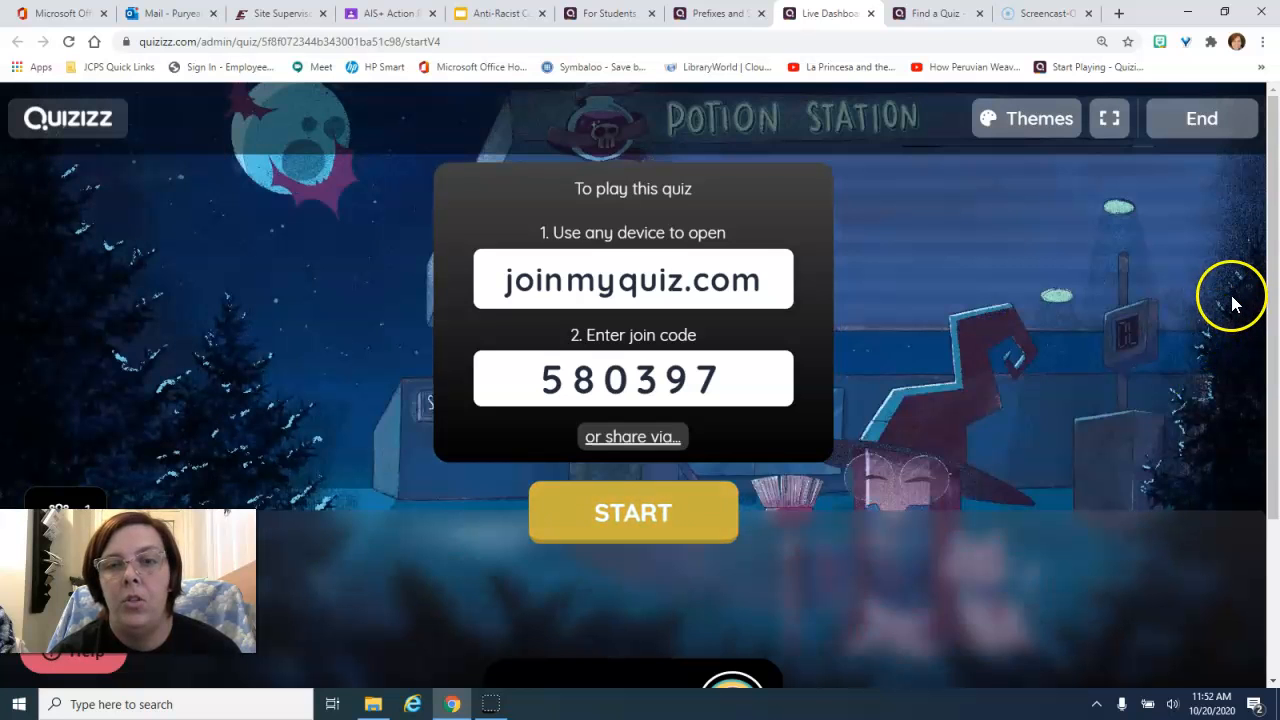
pyautogui.moveTo(1274, 276); pyautogui.dragTo(1275, 361)
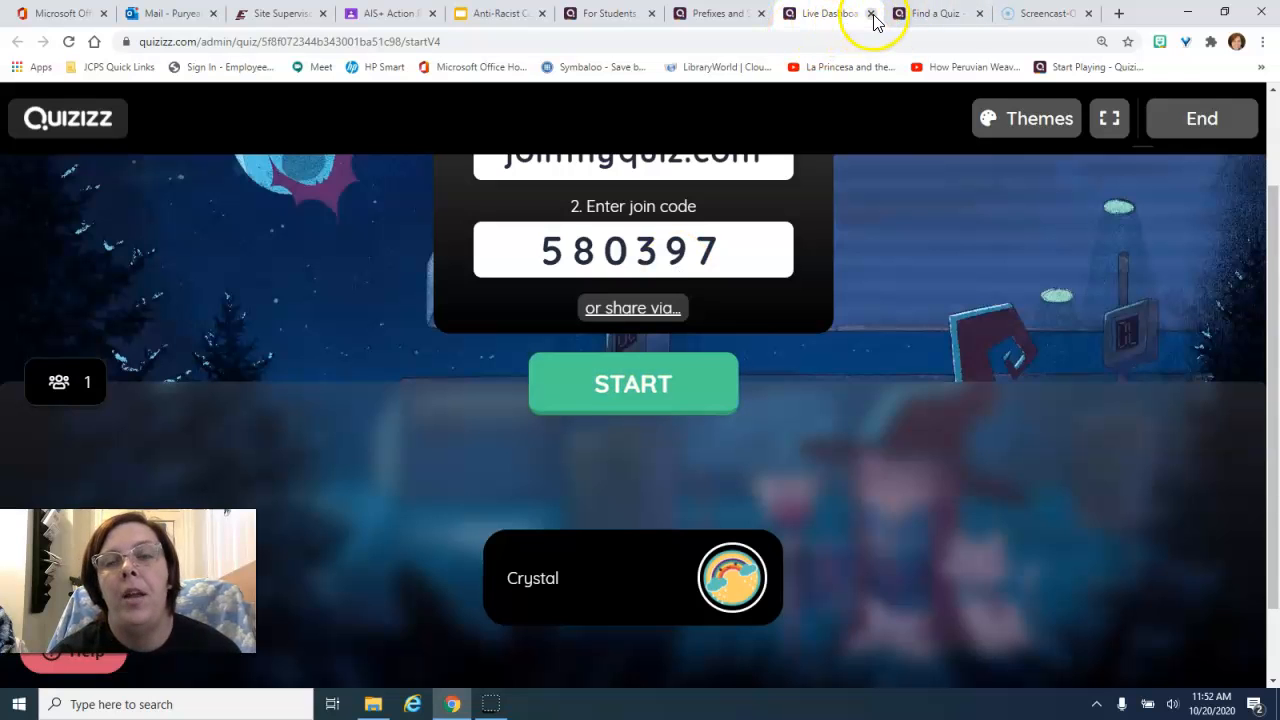
# - Close the live dashboard and view the participant report of the Prefixes and Suffixes session
pyautogui.click(950, 14)
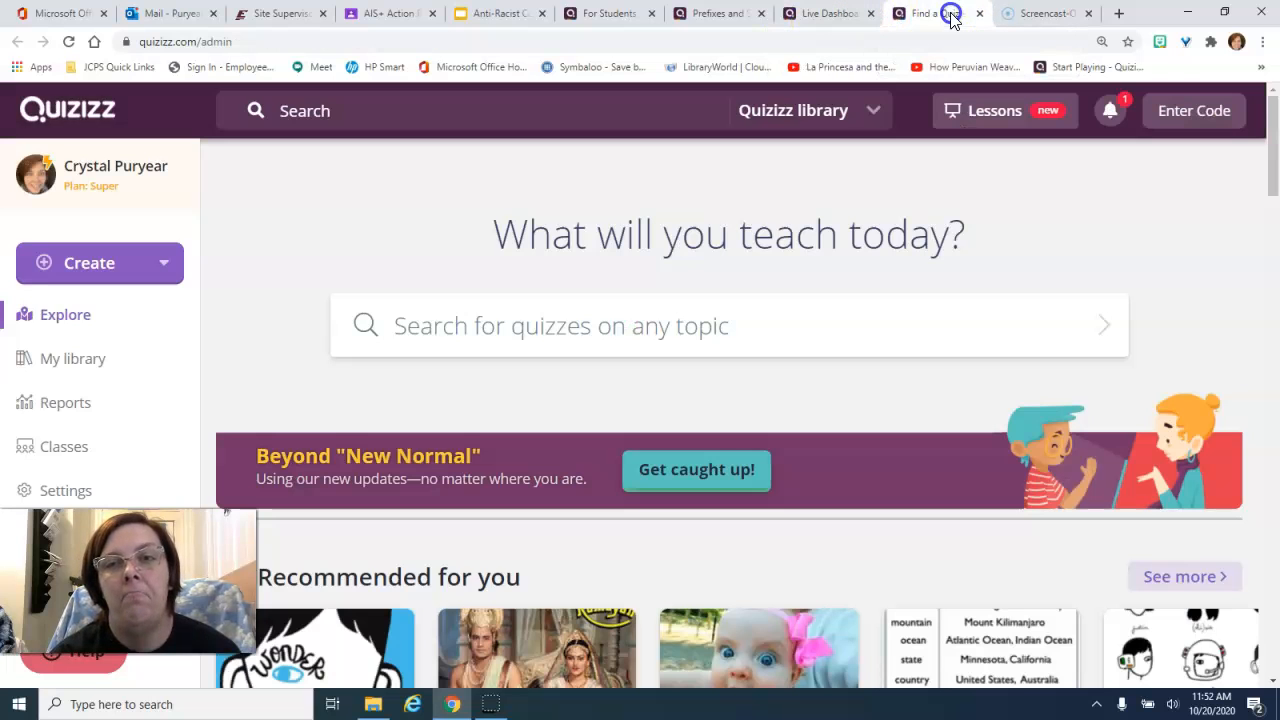
pyautogui.click(870, 14)
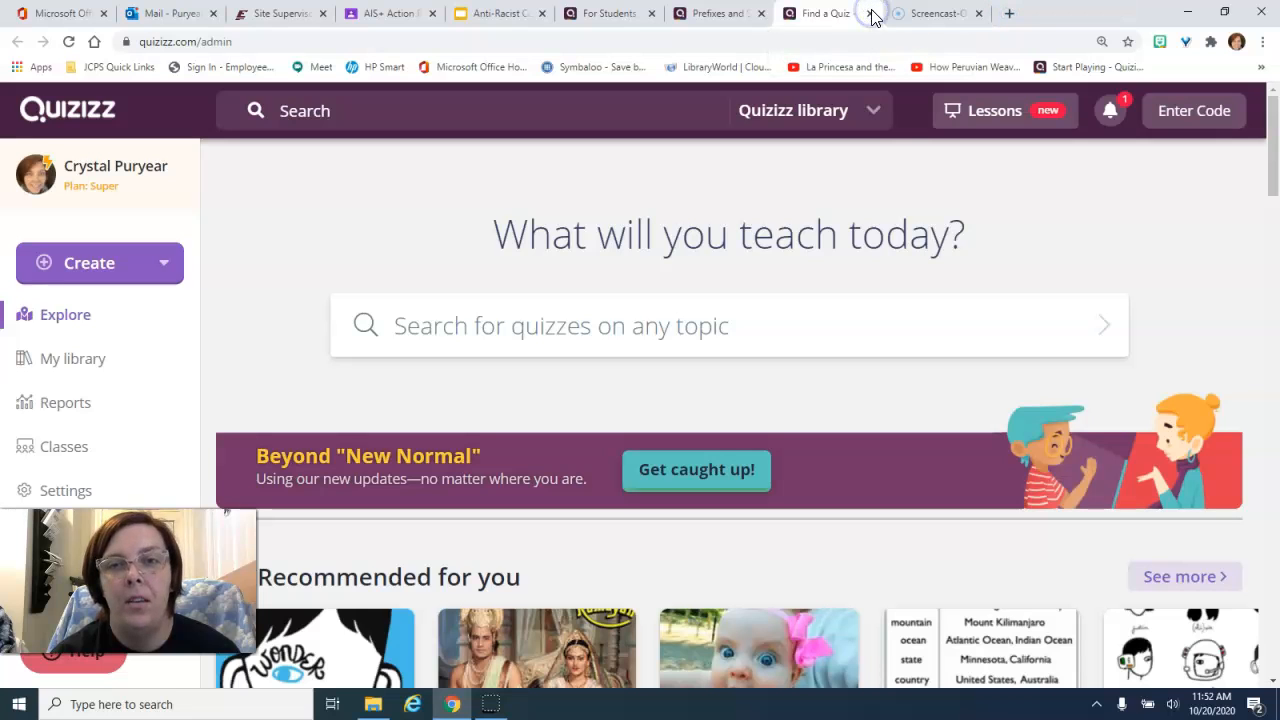
pyautogui.click(738, 16)
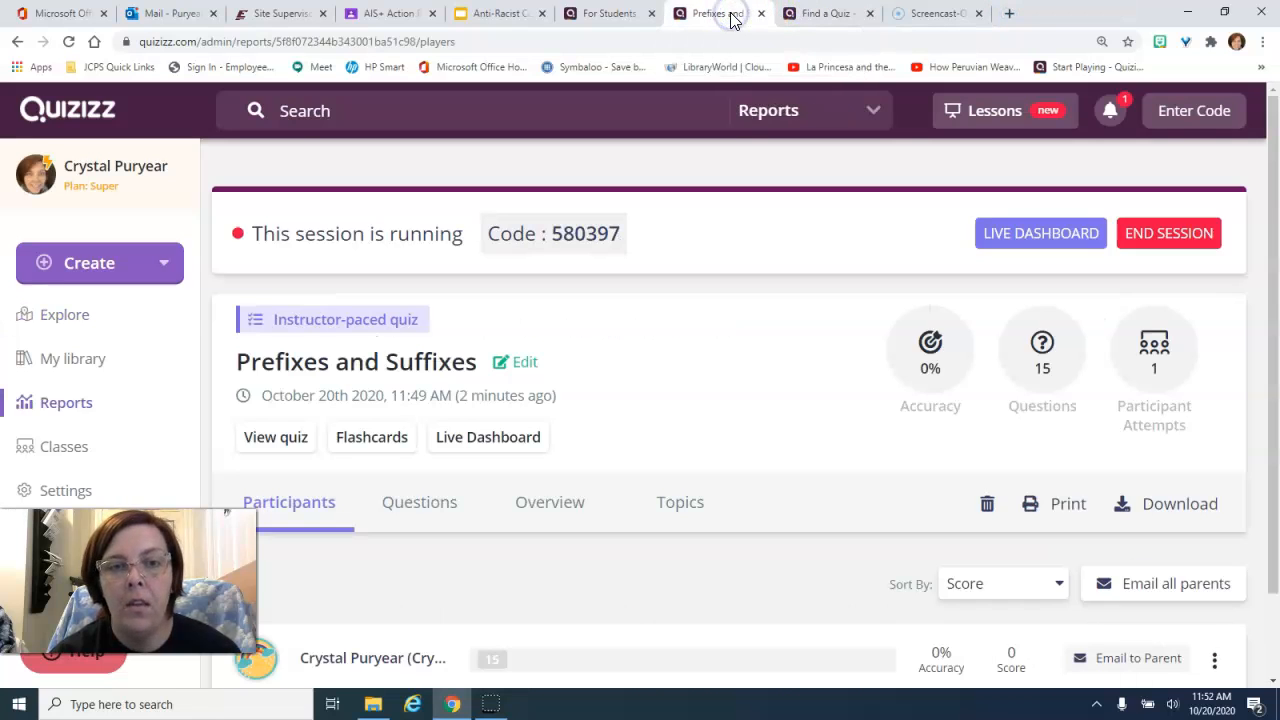
pyautogui.click(760, 14)
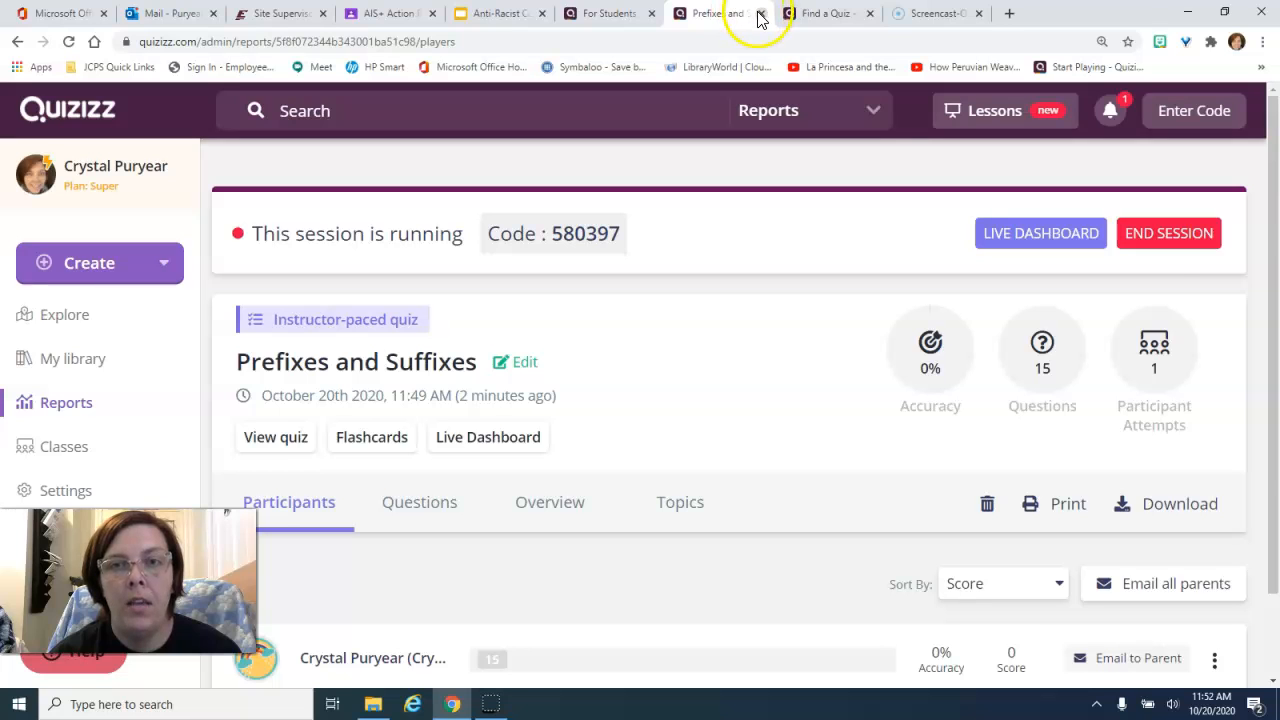
# - Open the Sight Words quiz from the recommended quizzes on the Find a Quiz page
pyautogui.click(808, 14)
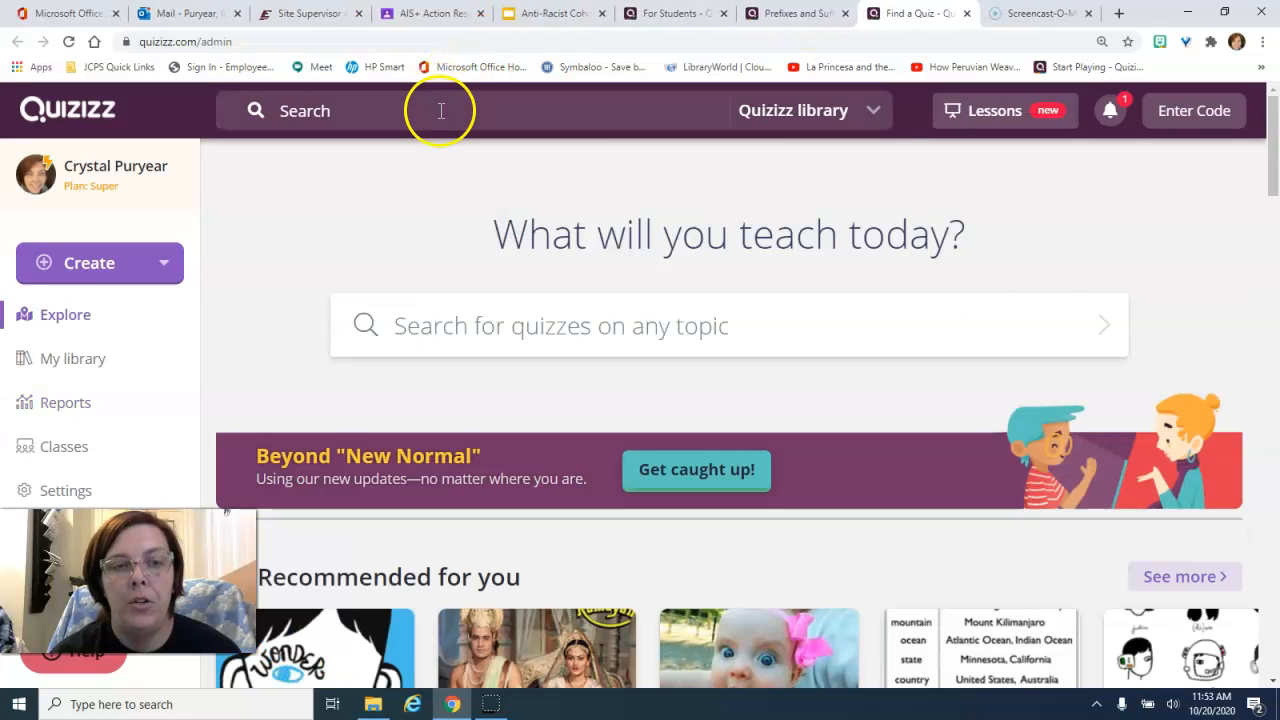
pyautogui.moveTo(1272, 170); pyautogui.dragTo(1274, 231)
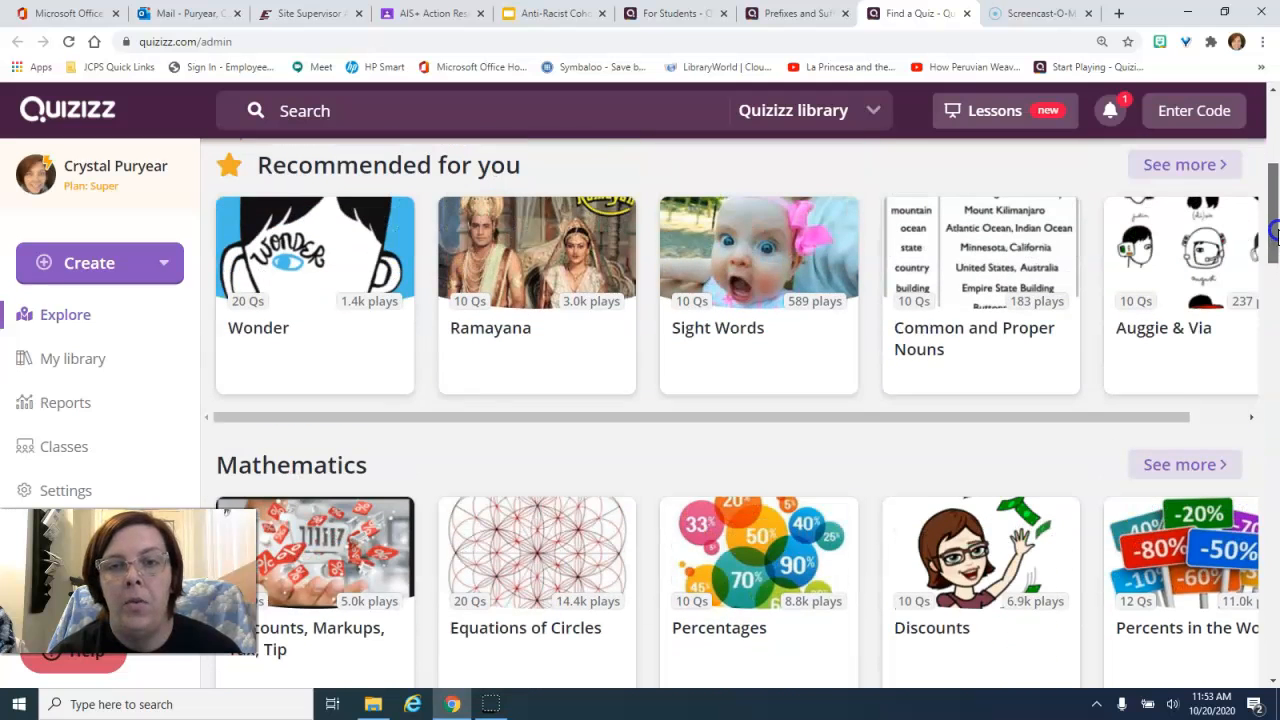
pyautogui.click(741, 248)
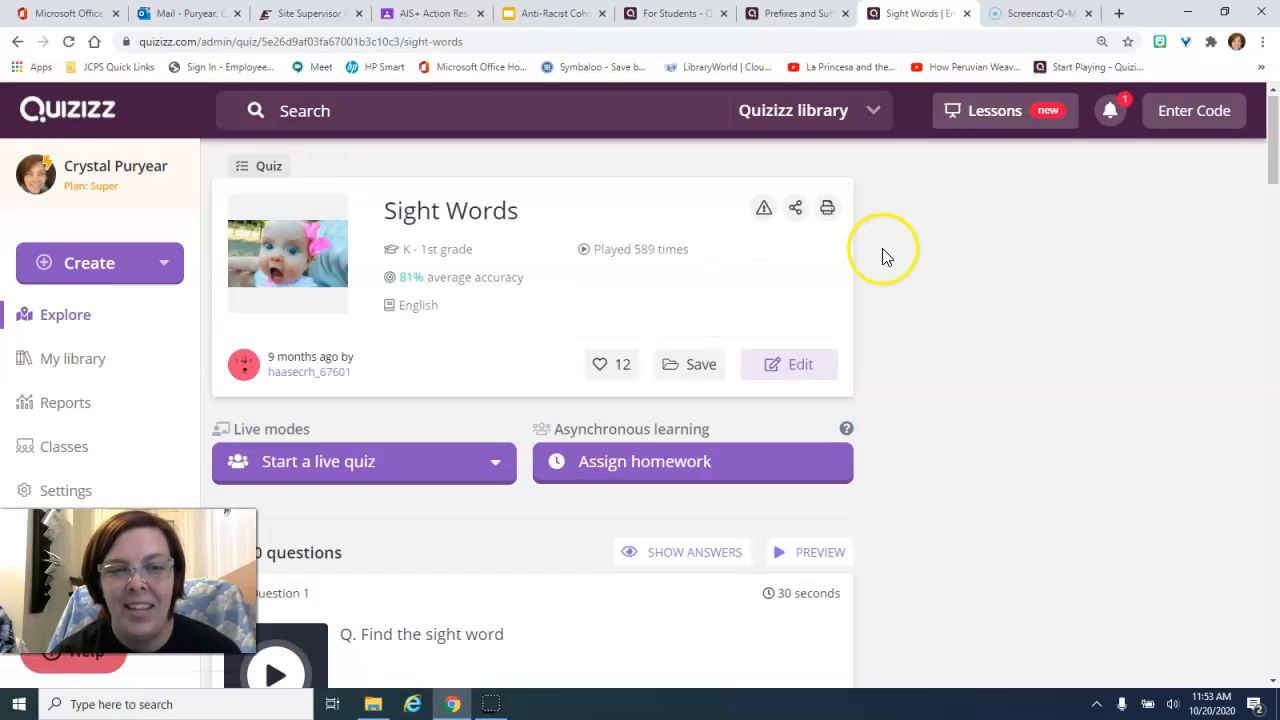
# - Assign the Sight Words quiz as homework and set its custom deadline date to Wednesday, October 28
pyautogui.moveTo(1266, 154)
pyautogui.mouseDown()
pyautogui.moveTo(1274, 181)
pyautogui.moveTo(1268, 150)
pyautogui.mouseUp()
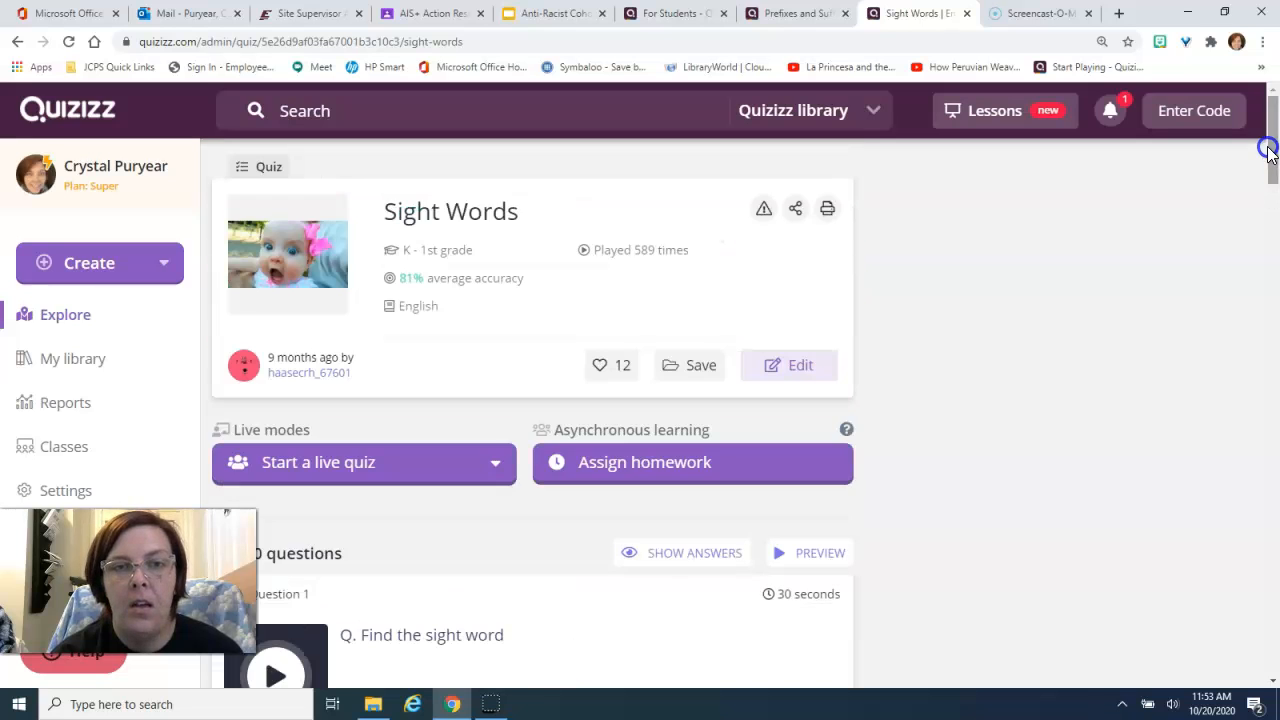
pyautogui.click(668, 472)
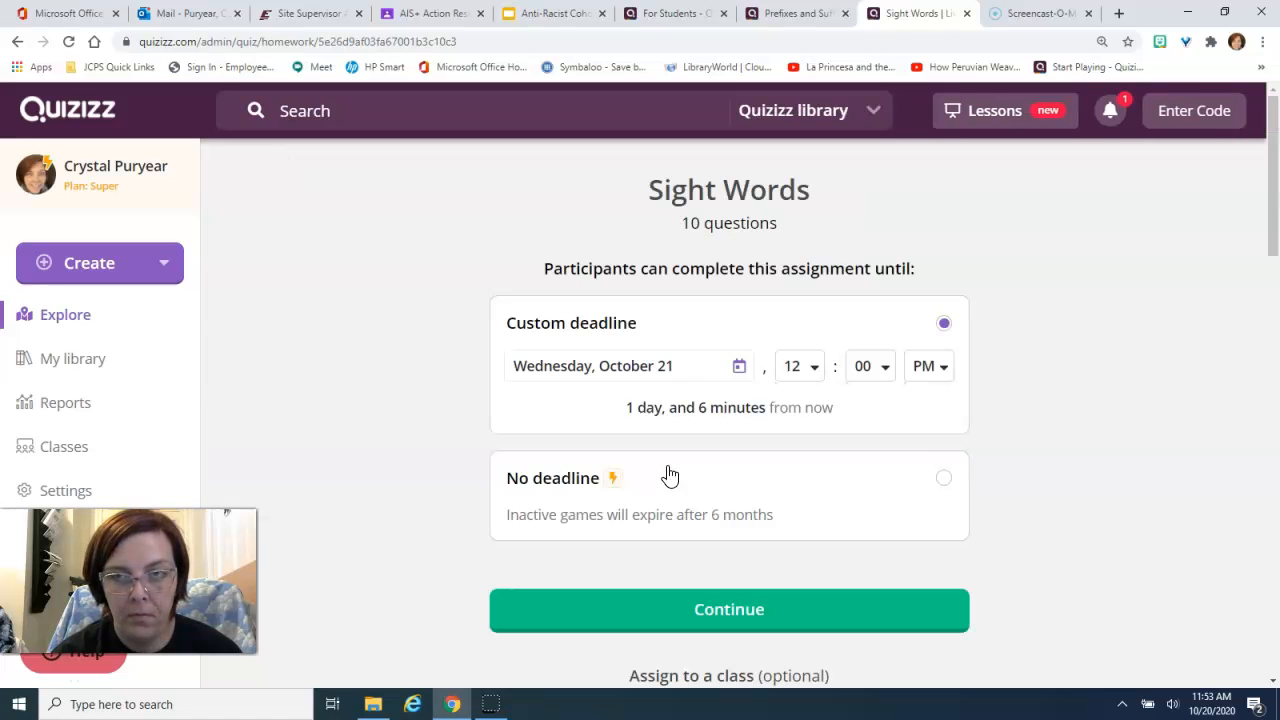
pyautogui.scroll(-1, 1273, 199)
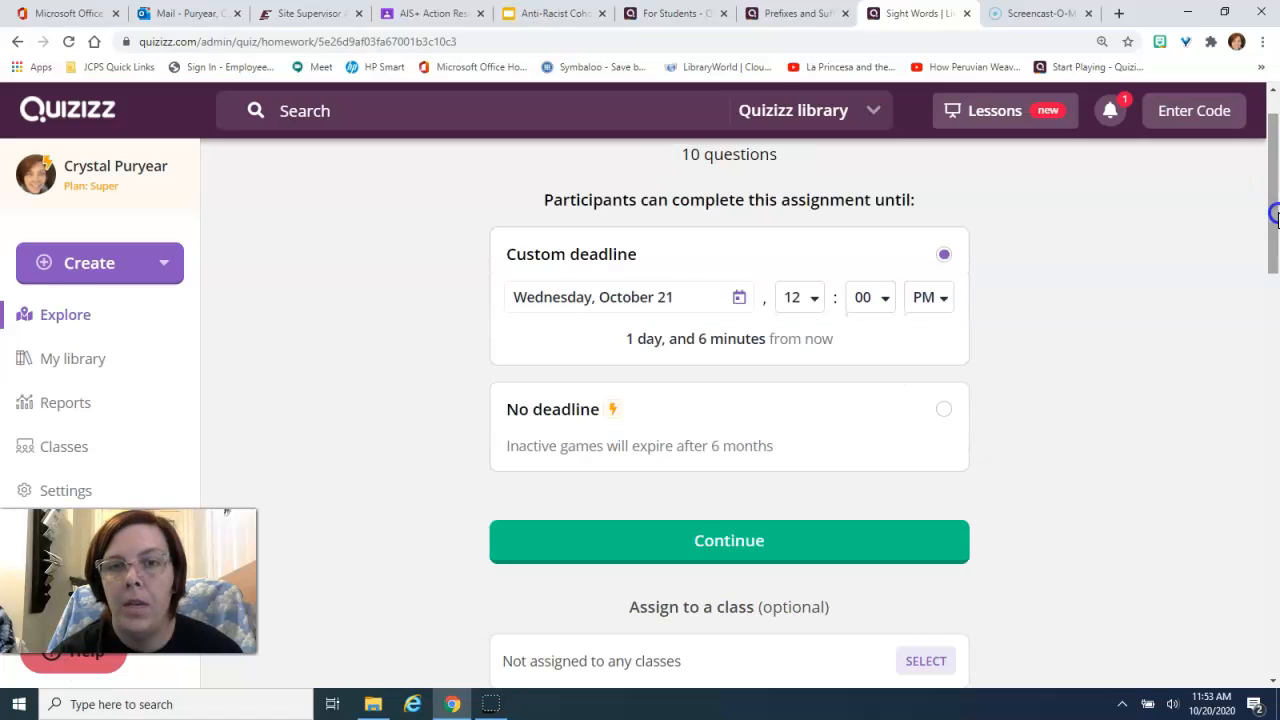
pyautogui.click(647, 299)
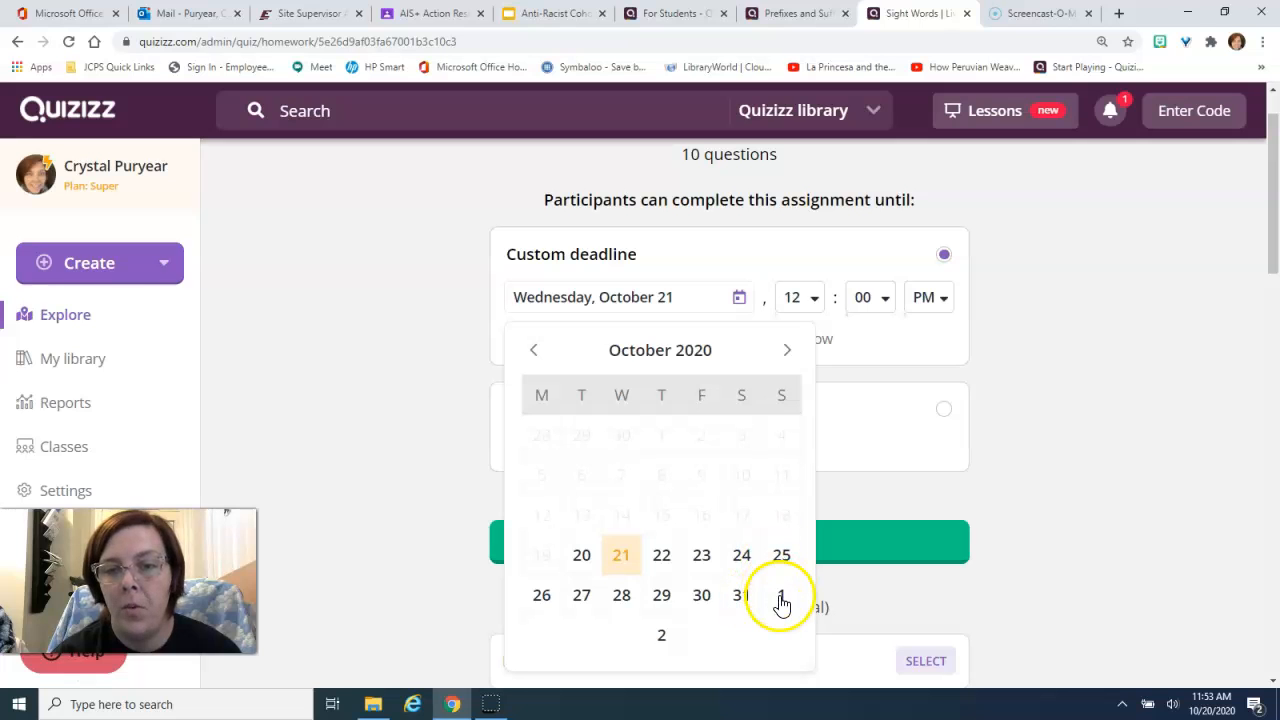
pyautogui.click(623, 598)
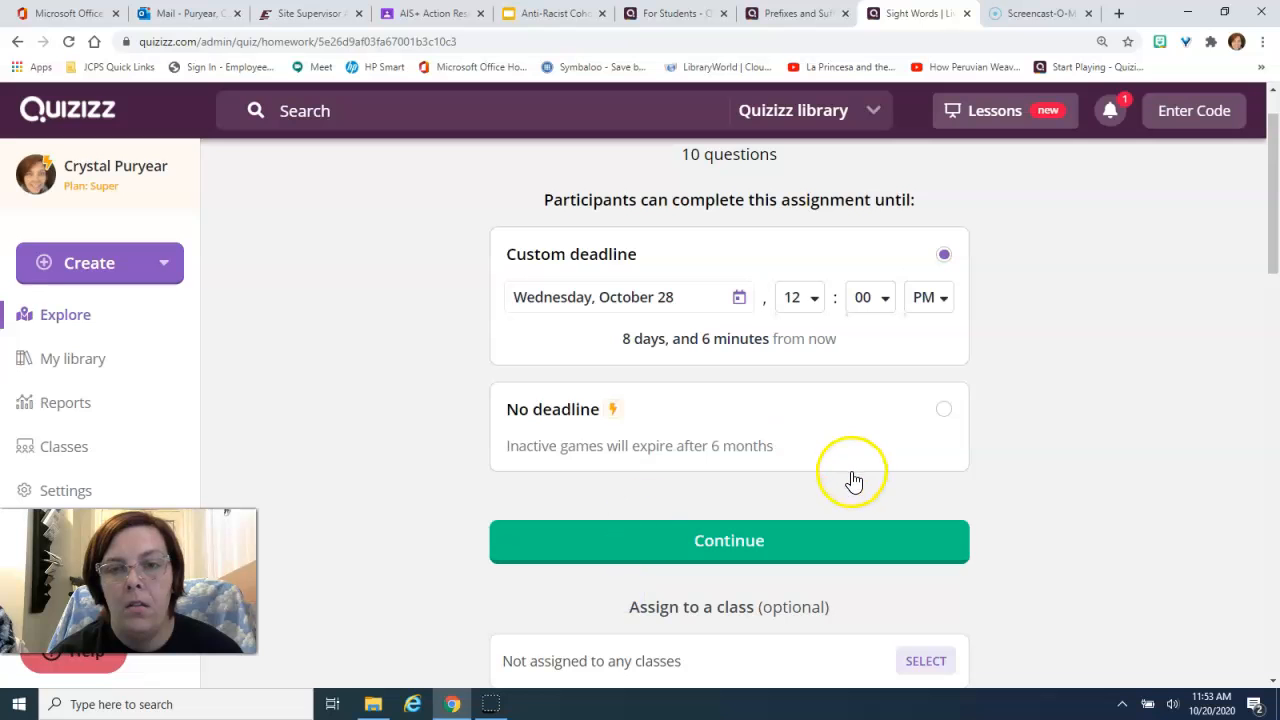
# - Limit participant attempts to 1 in the advanced settings, and restore the option to Unlimited
pyautogui.moveTo(1276, 250); pyautogui.dragTo(1276, 360)
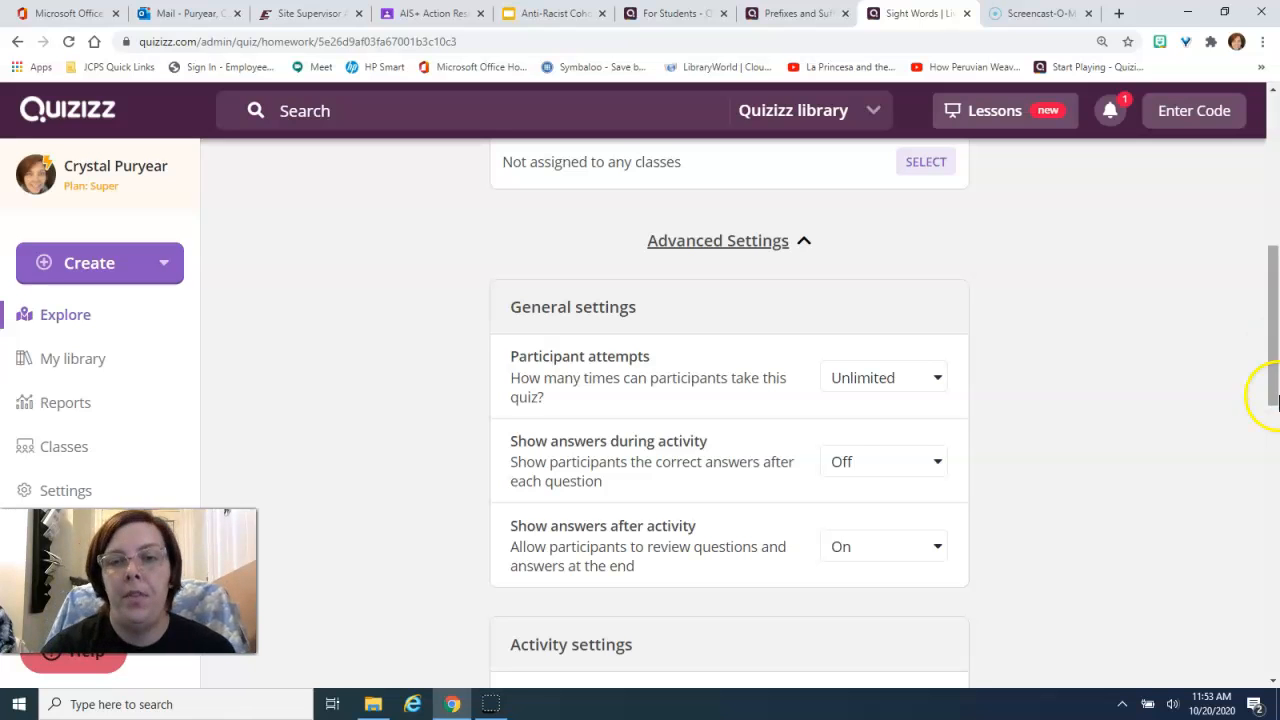
pyautogui.click(940, 379)
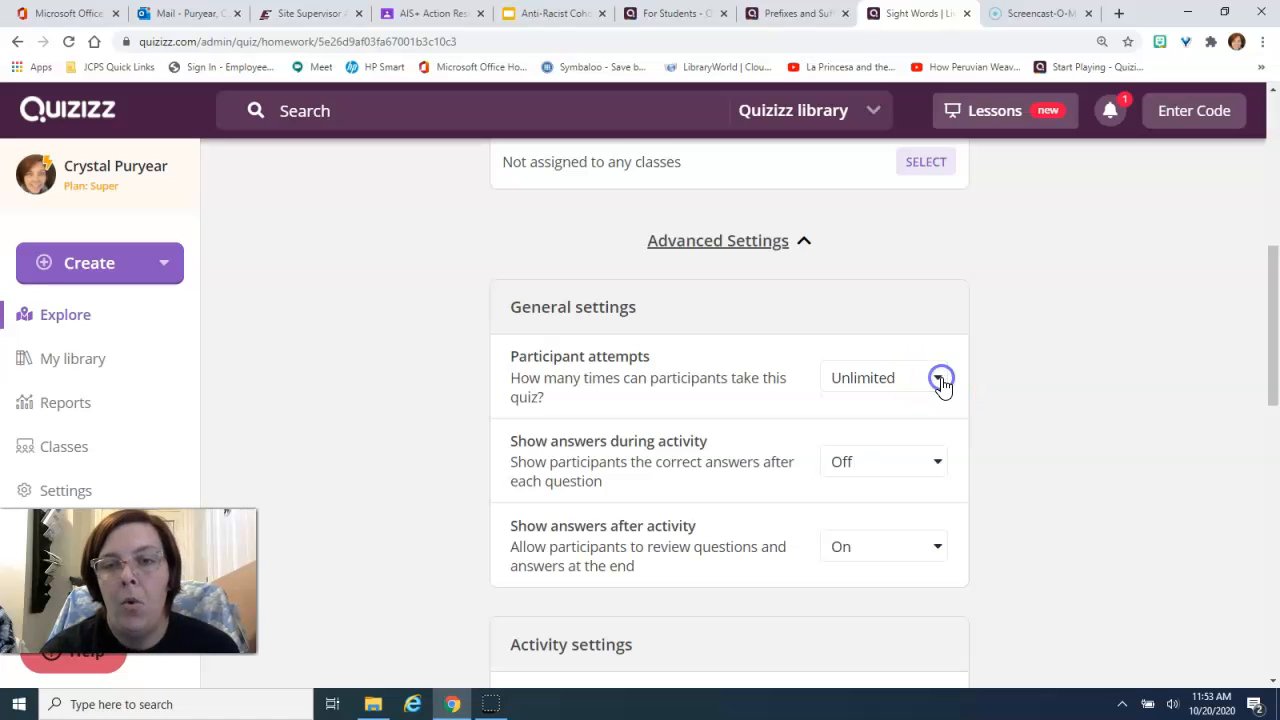
pyautogui.click(833, 450)
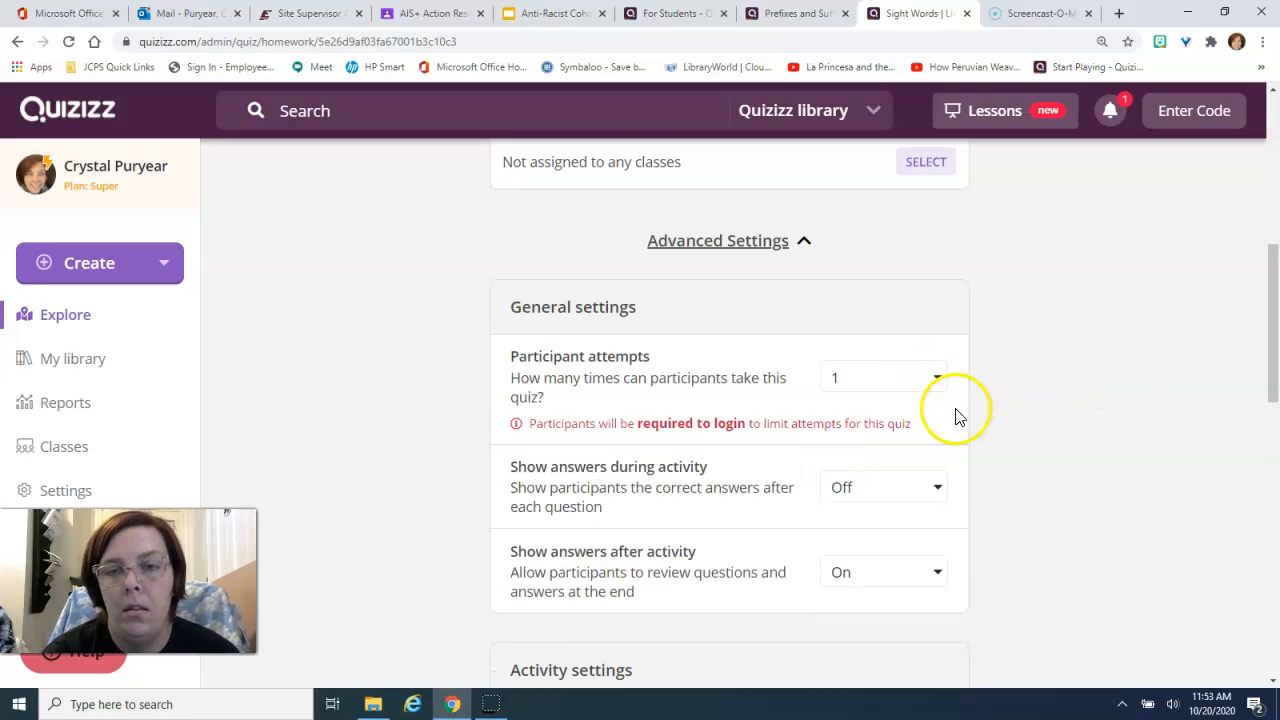
pyautogui.click(938, 379)
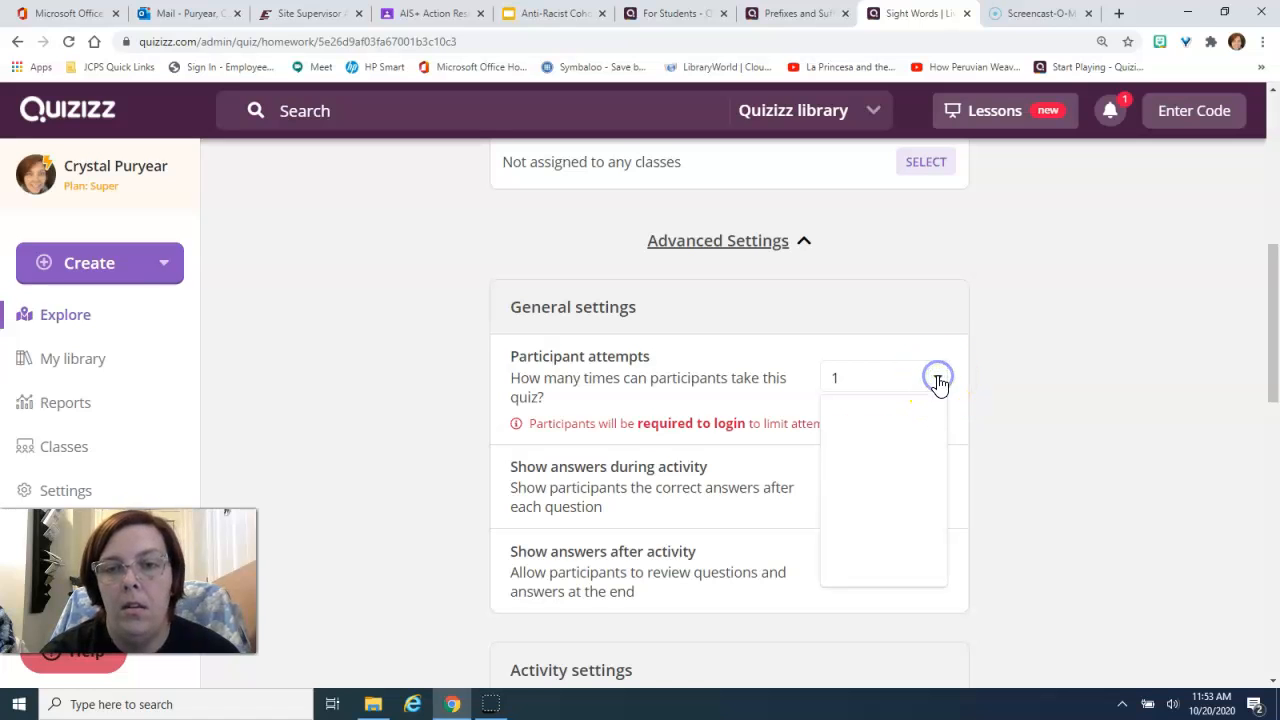
pyautogui.click(900, 412)
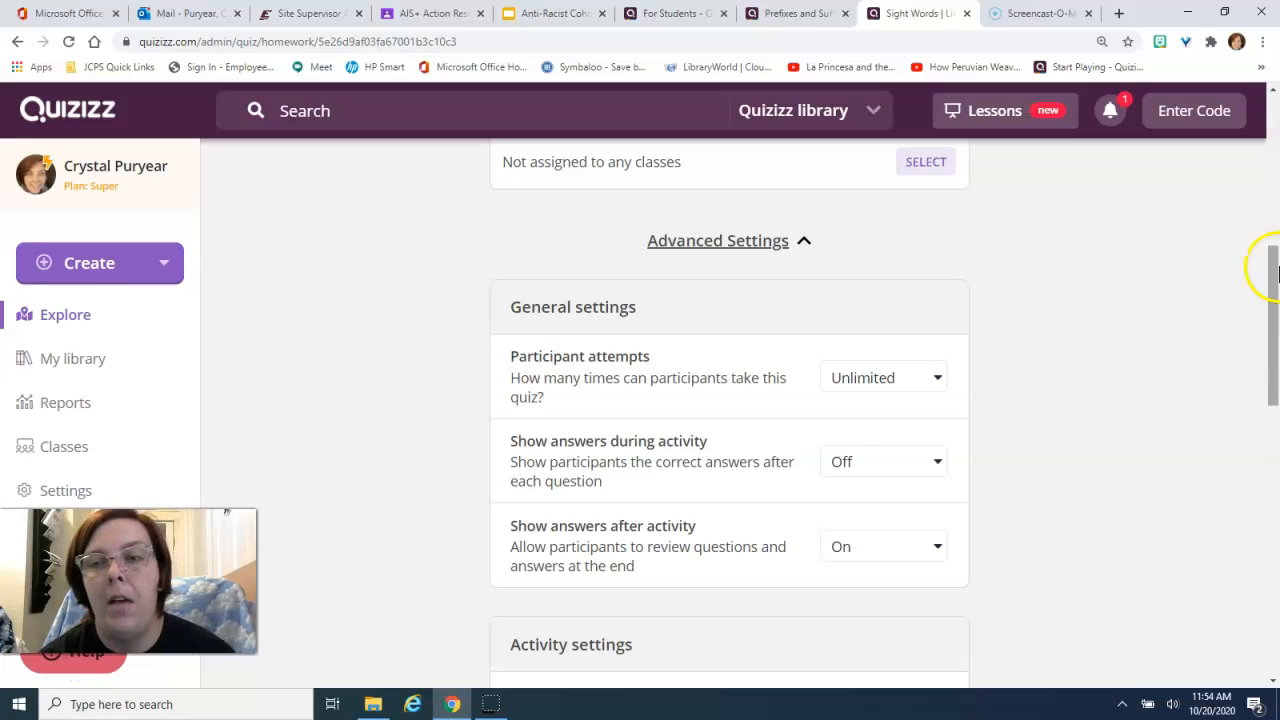
# - Create the Sight Words assignment with its current answer, activity and meme settings, and look over its invitation options and report
pyautogui.moveTo(1274, 292); pyautogui.dragTo(1272, 326)
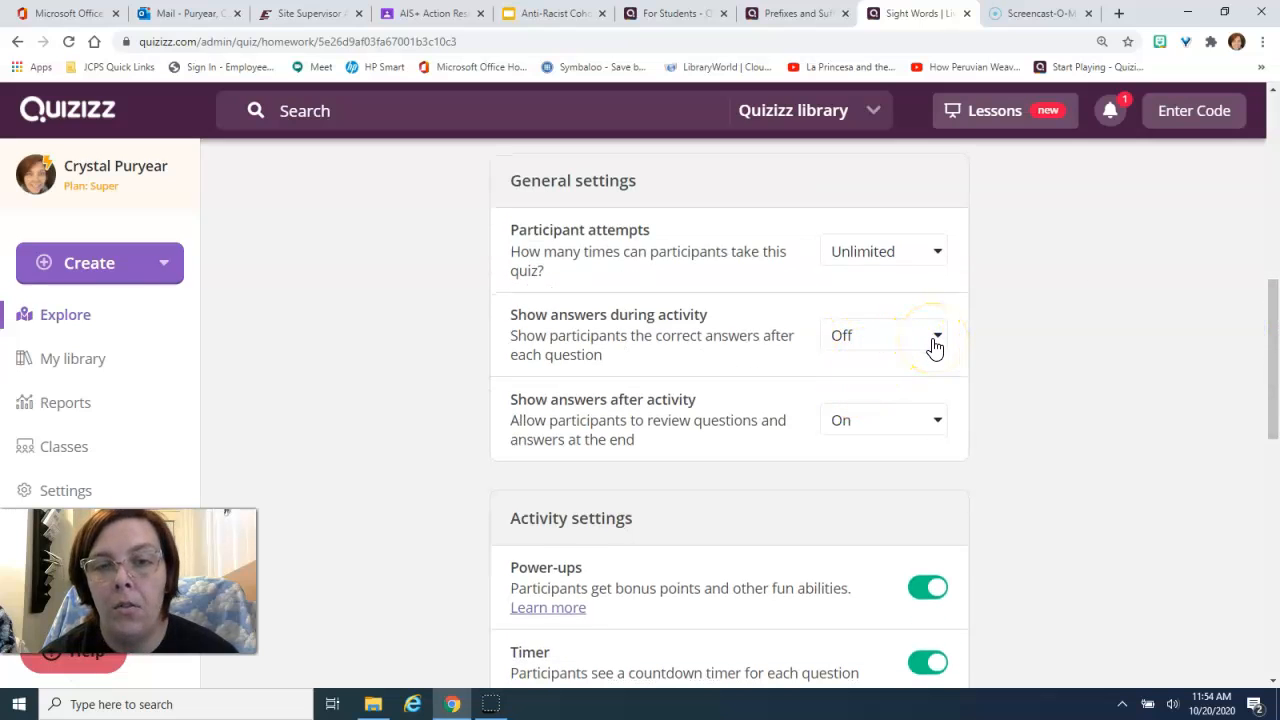
pyautogui.moveTo(1273, 400); pyautogui.dragTo(1273, 470)
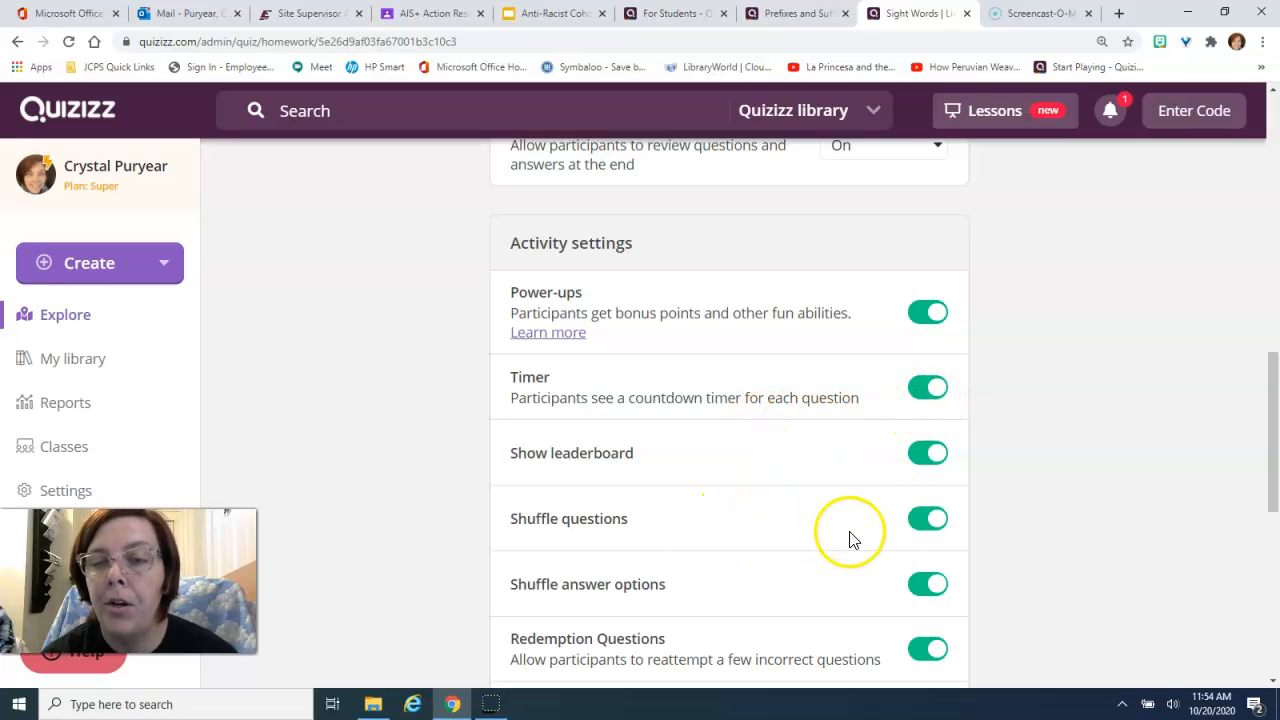
pyautogui.moveTo(1273, 476); pyautogui.dragTo(1275, 507)
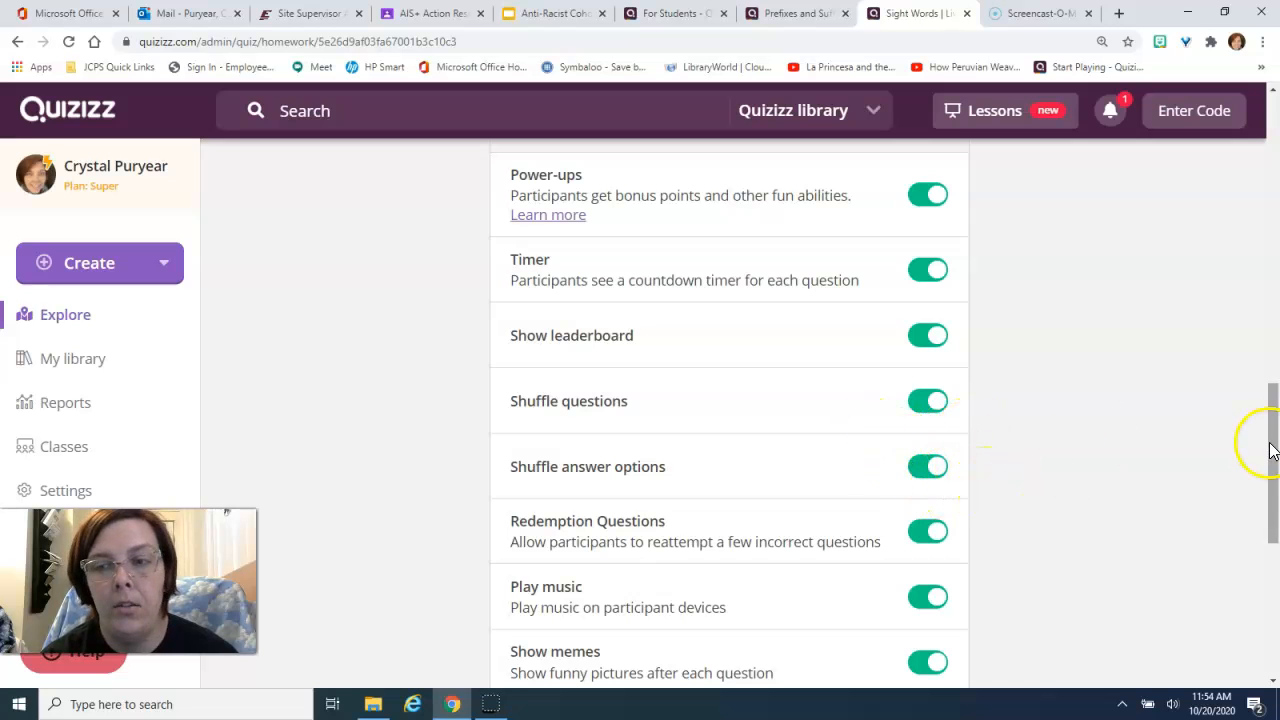
pyautogui.scroll(-2, 1272, 450)
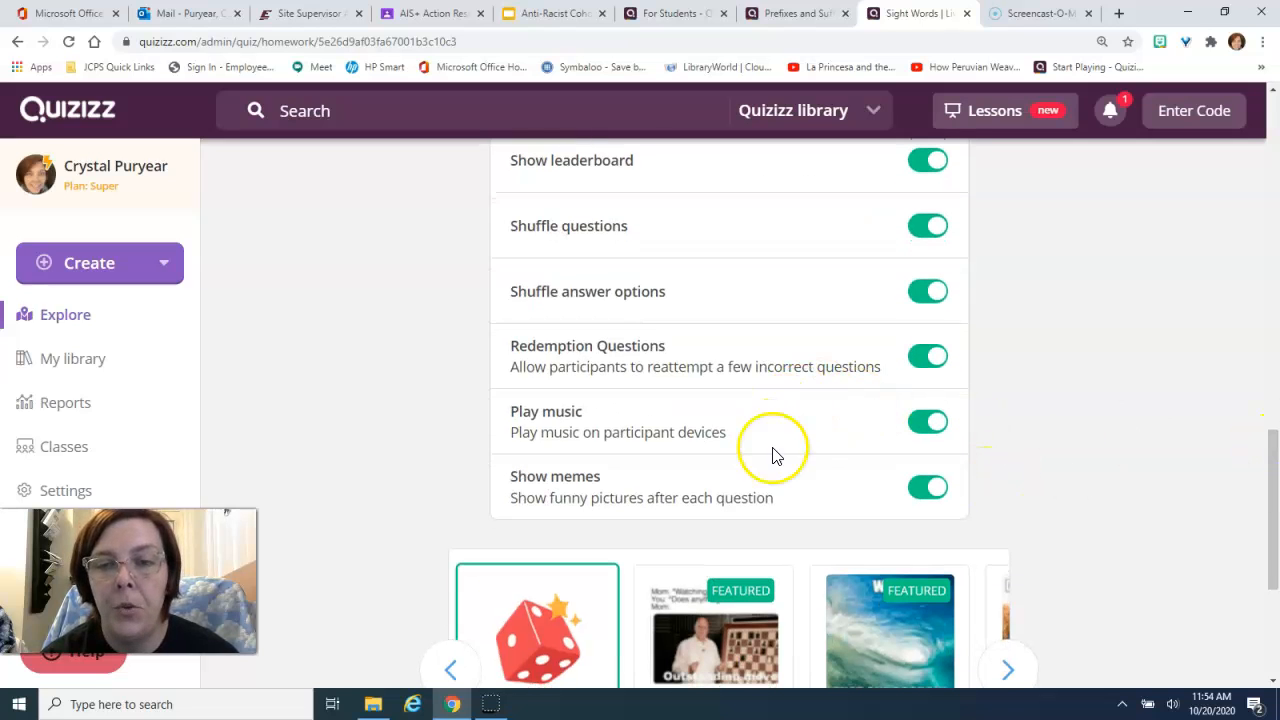
pyautogui.moveTo(1277, 492); pyautogui.dragTo(1276, 540)
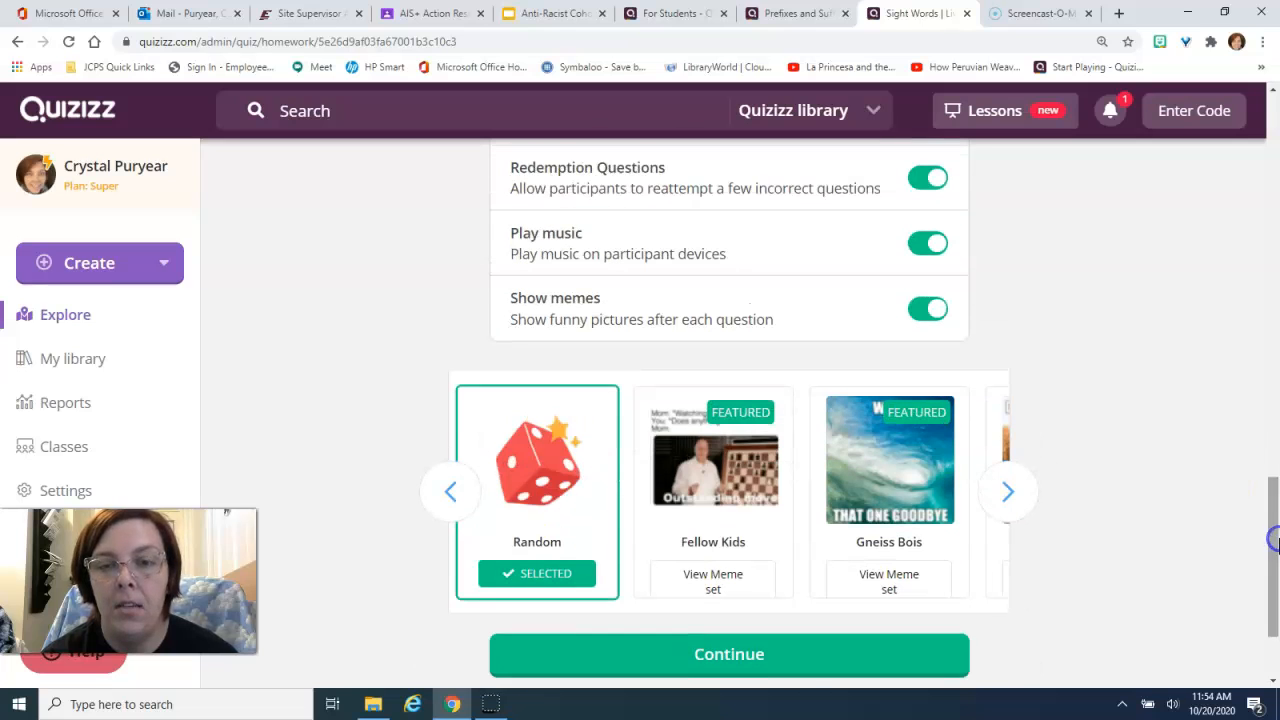
pyautogui.click(776, 662)
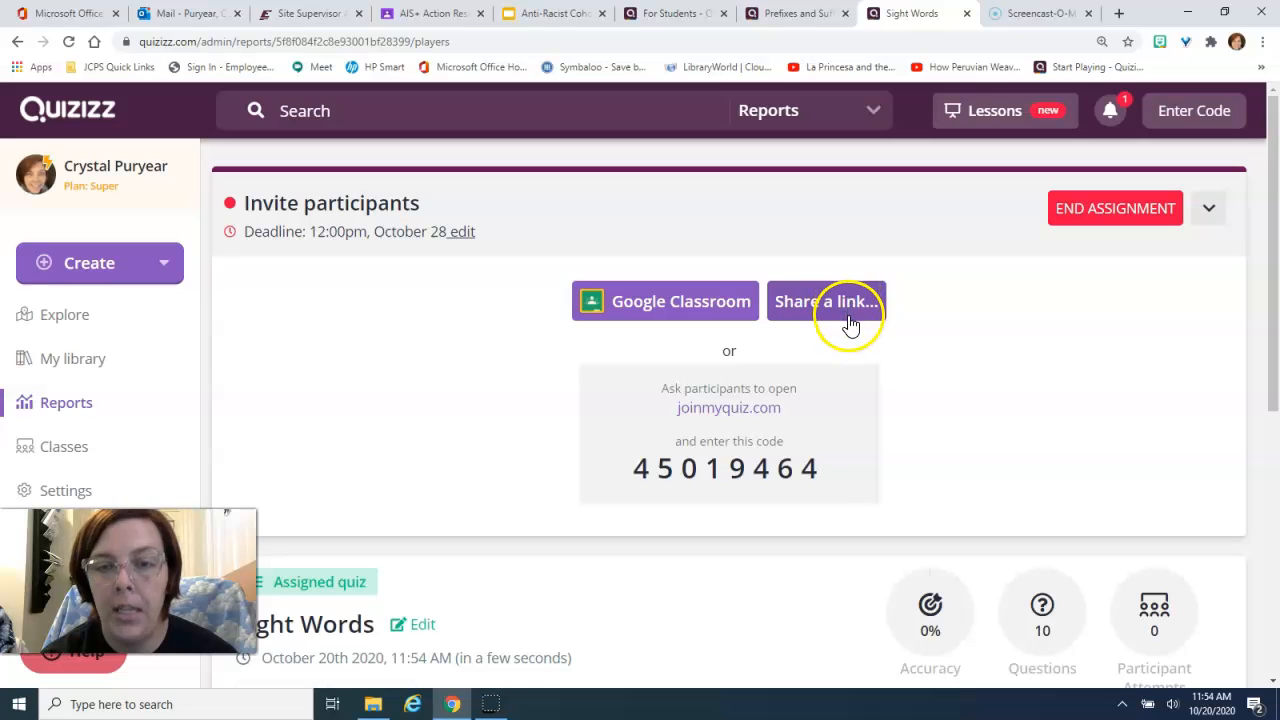
pyautogui.moveTo(1273, 320); pyautogui.dragTo(1275, 384)
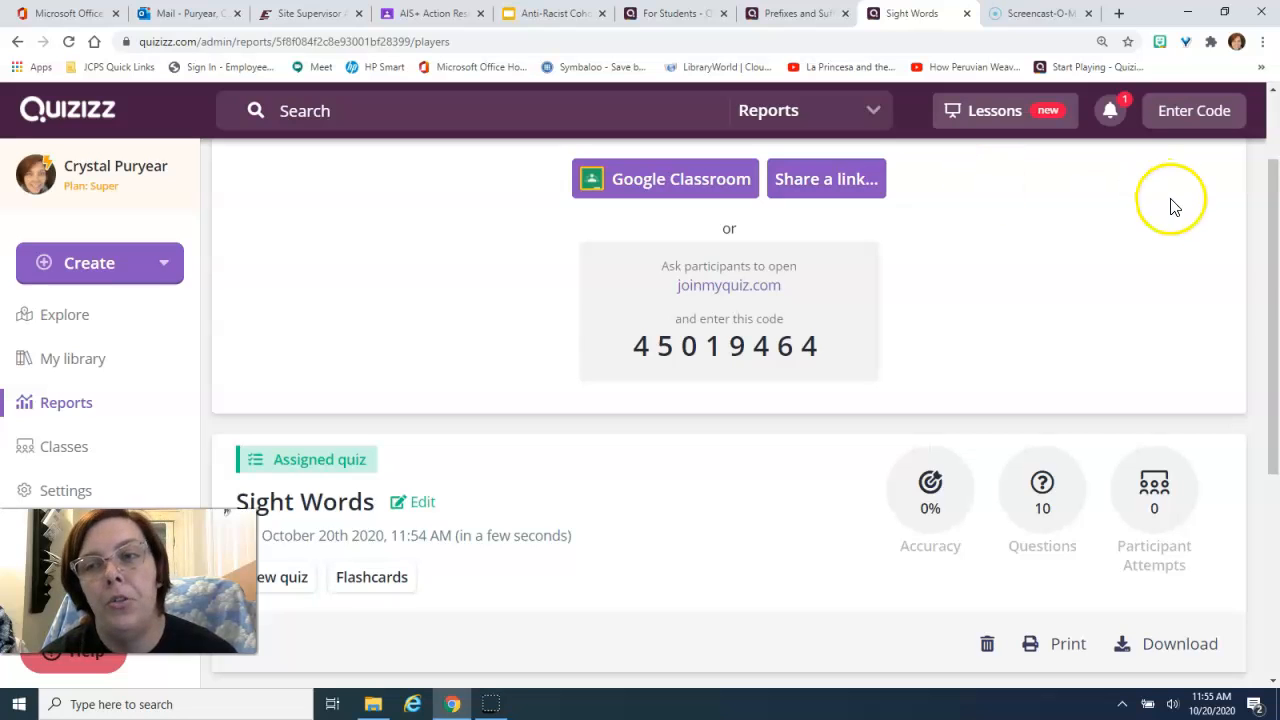
pyautogui.moveTo(1273, 295); pyautogui.dragTo(1275, 409)
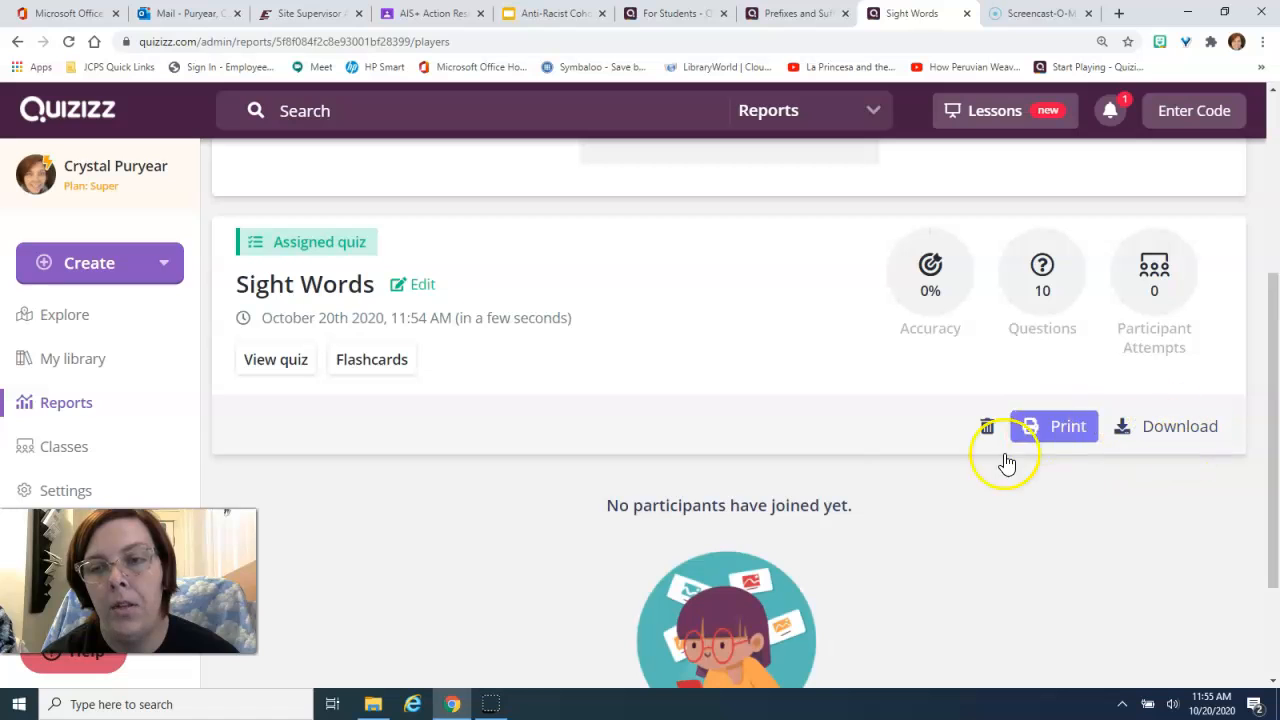
# - Switch the search scope to My library and back to Reports
pyautogui.click(850, 118)
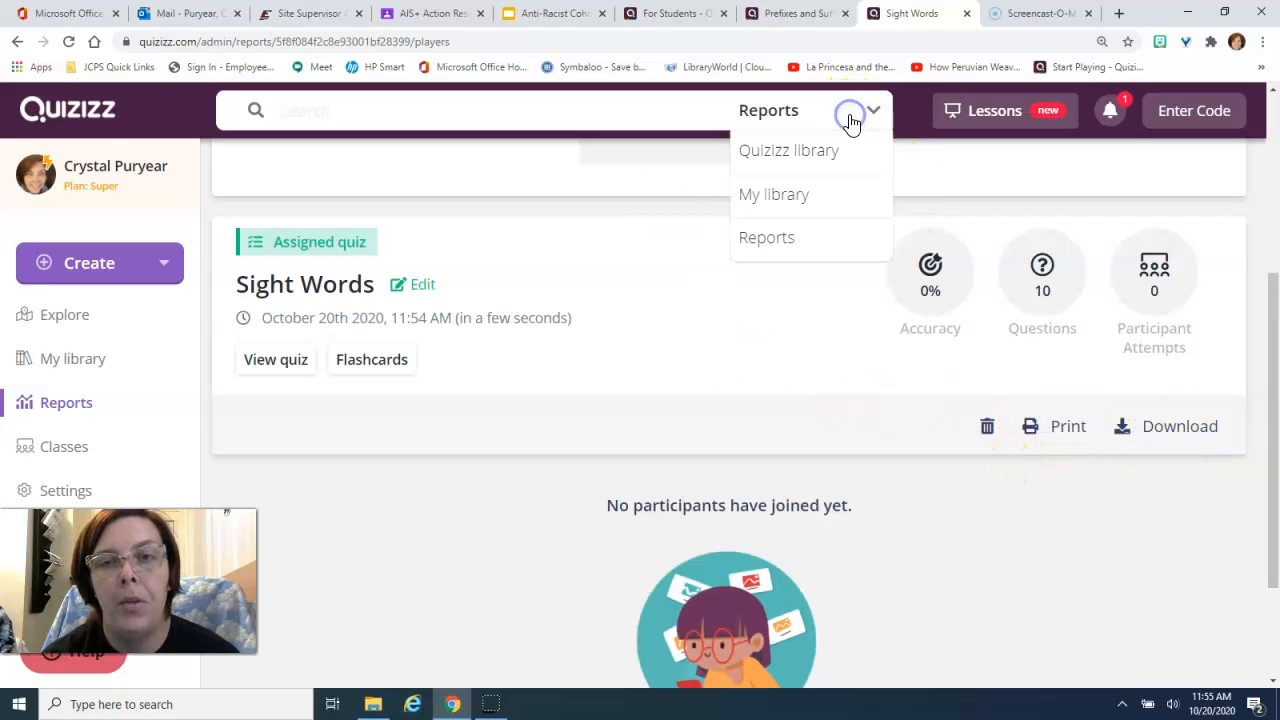
pyautogui.click(775, 197)
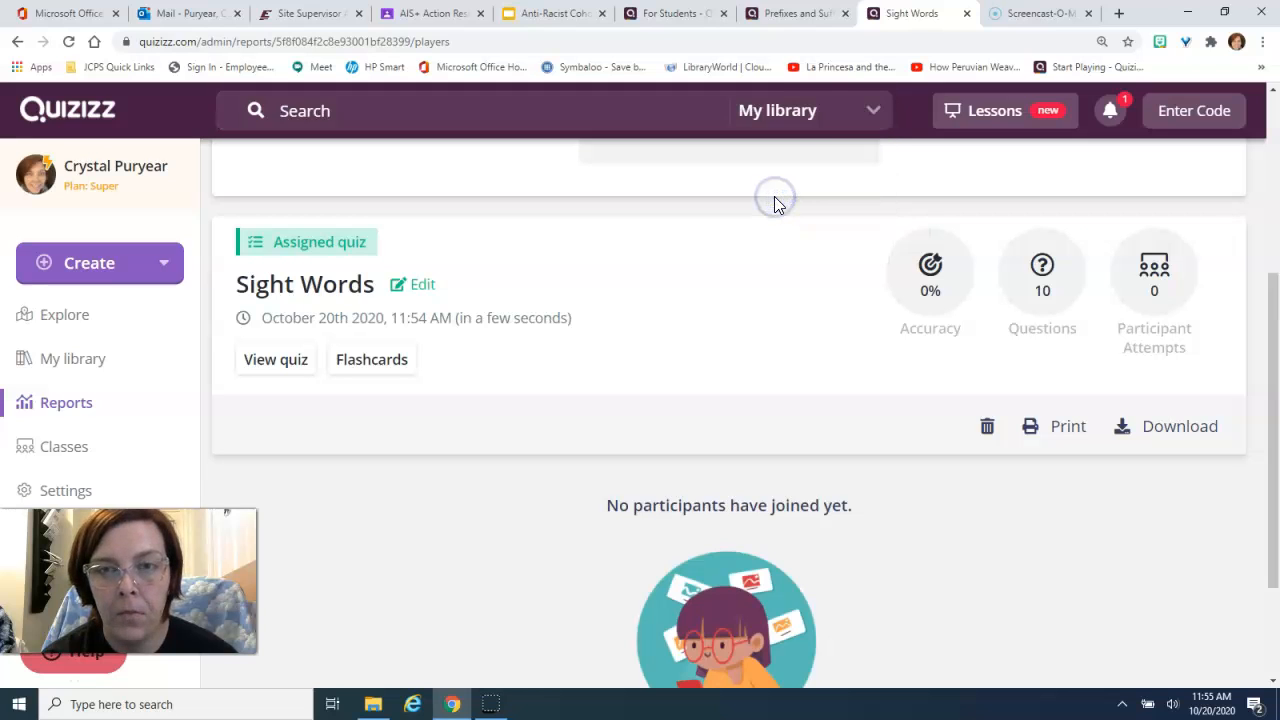
pyautogui.click(876, 113)
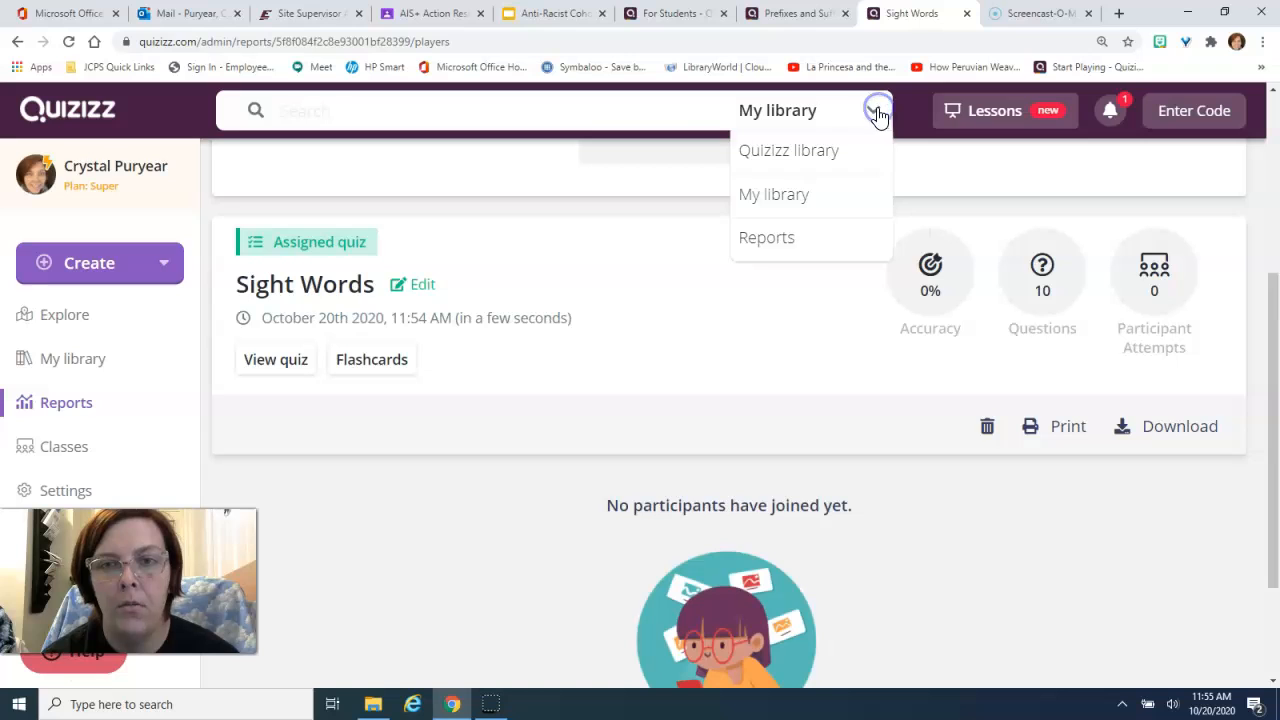
pyautogui.click(757, 242)
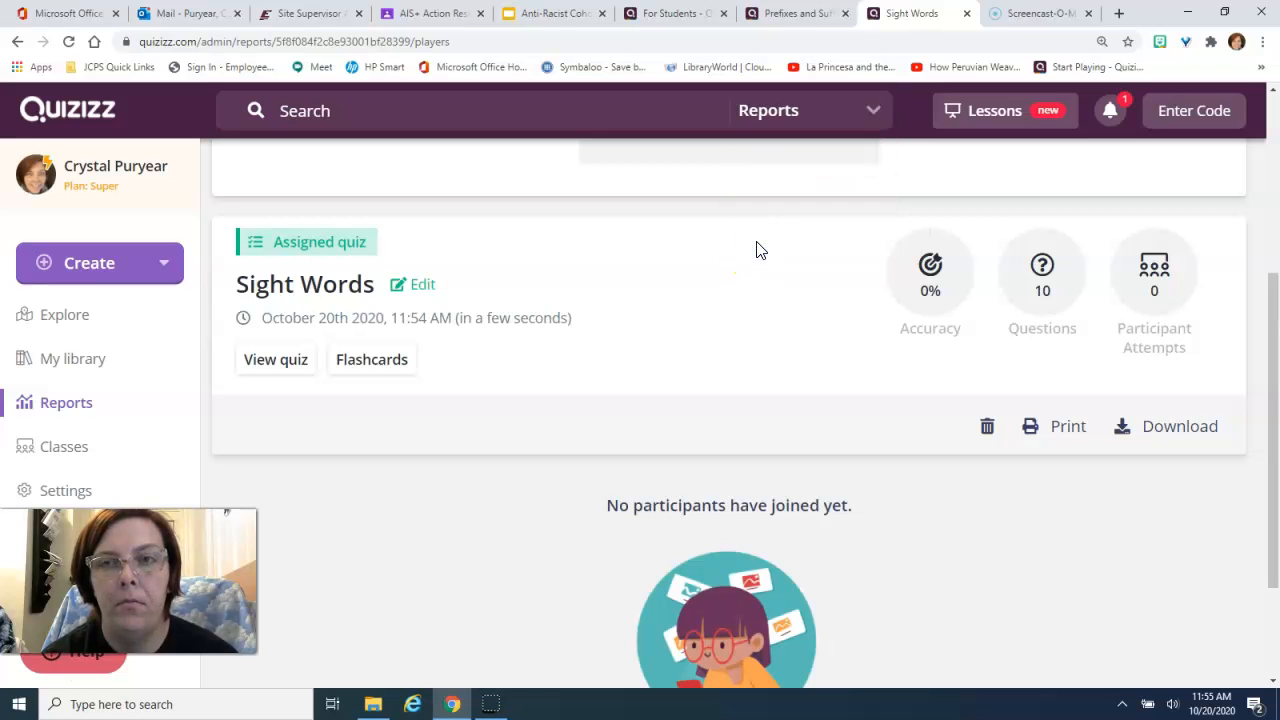
# - Go to the list of quiz reports and view the participant results of the La Princesa and the Pea assignment
pyautogui.click(64, 406)
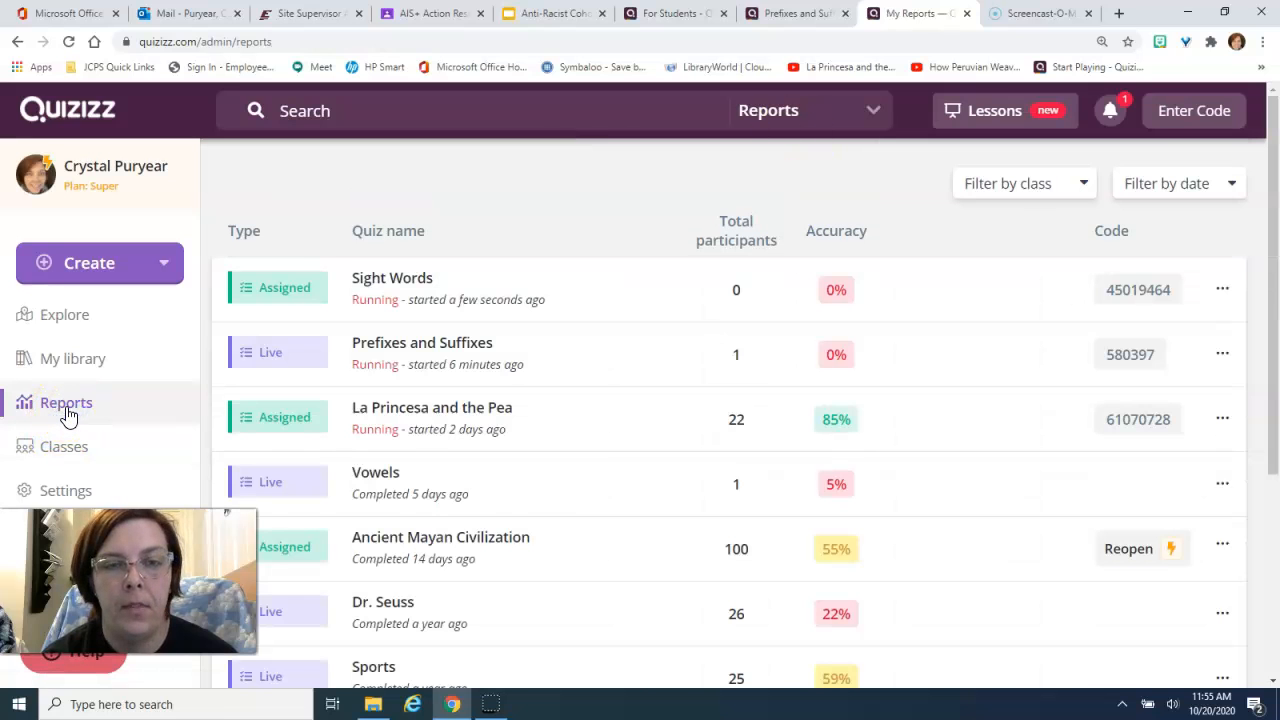
pyautogui.click(440, 410)
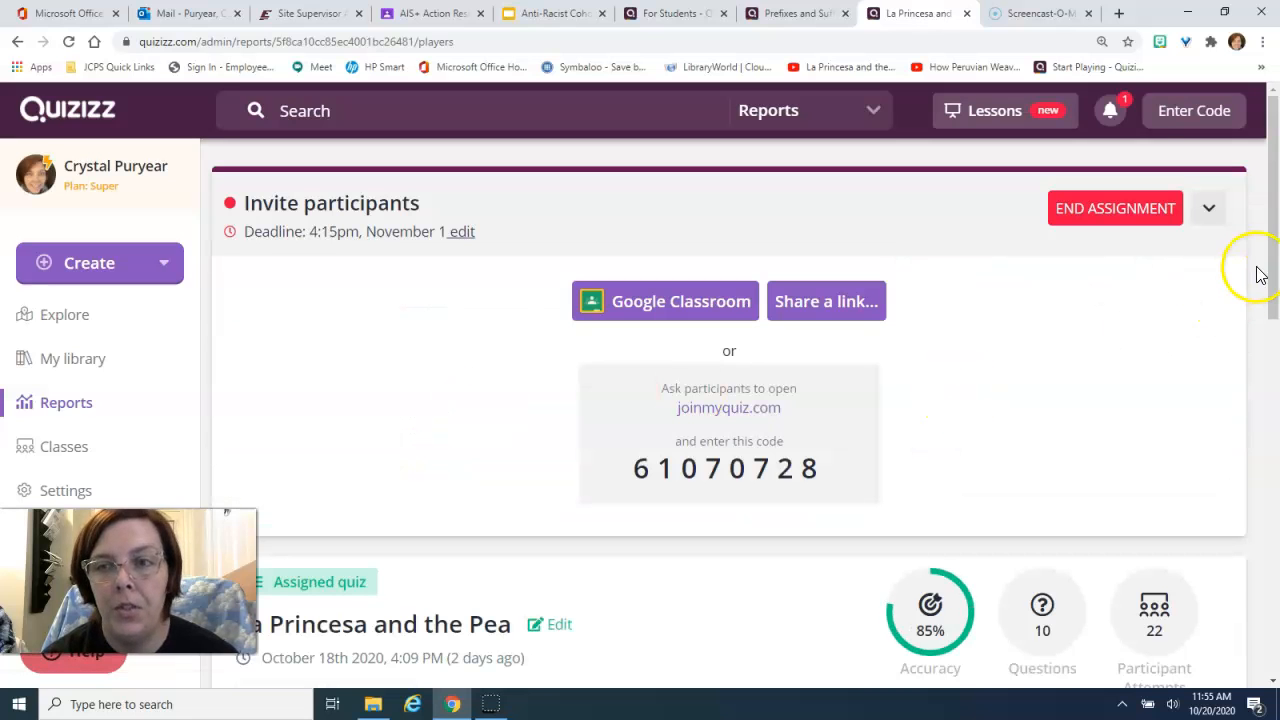
pyautogui.moveTo(1274, 246); pyautogui.dragTo(1275, 514)
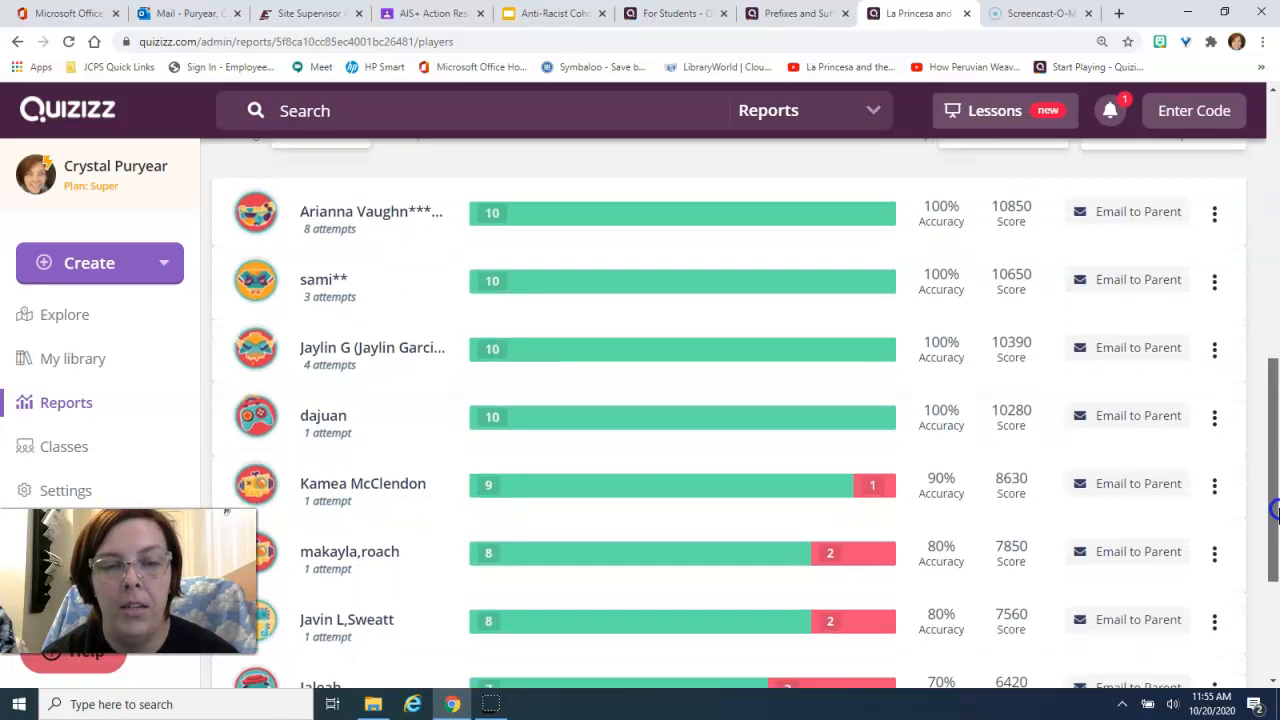
# - Compare the first-listed participant's individual results for attempts #1 to #8, and close the attempt details
pyautogui.click(346, 229)
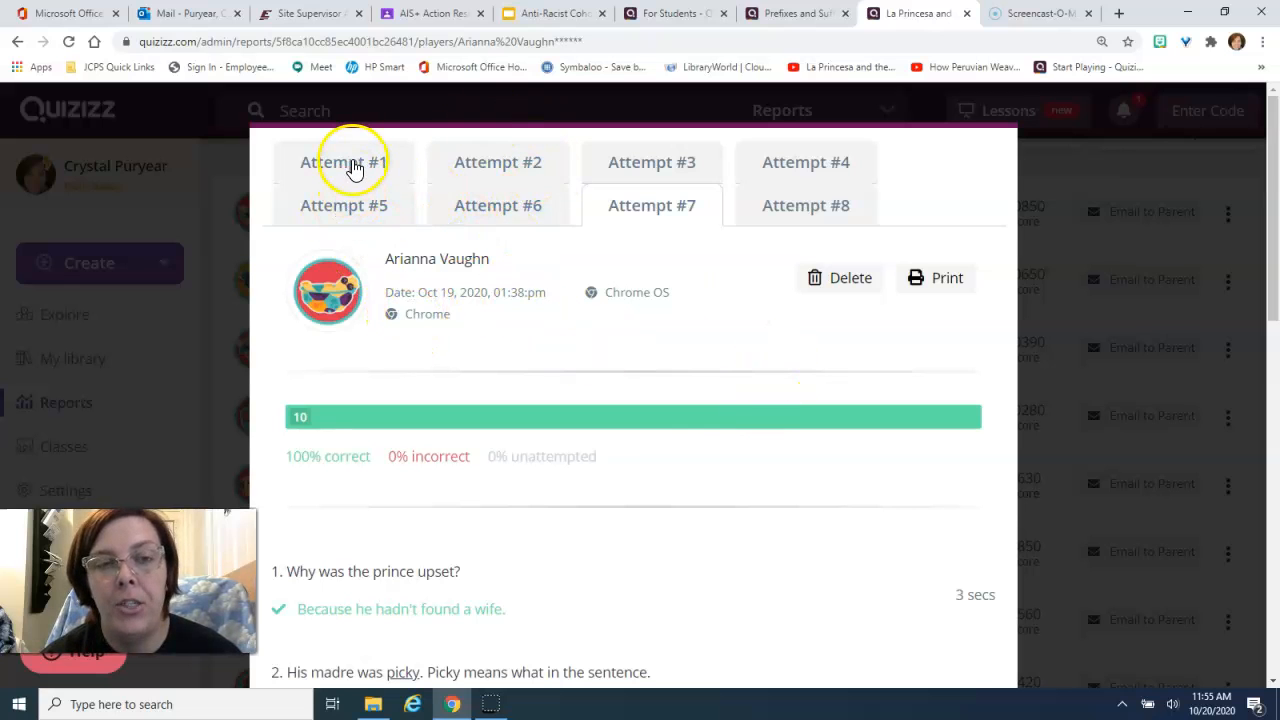
pyautogui.click(353, 166)
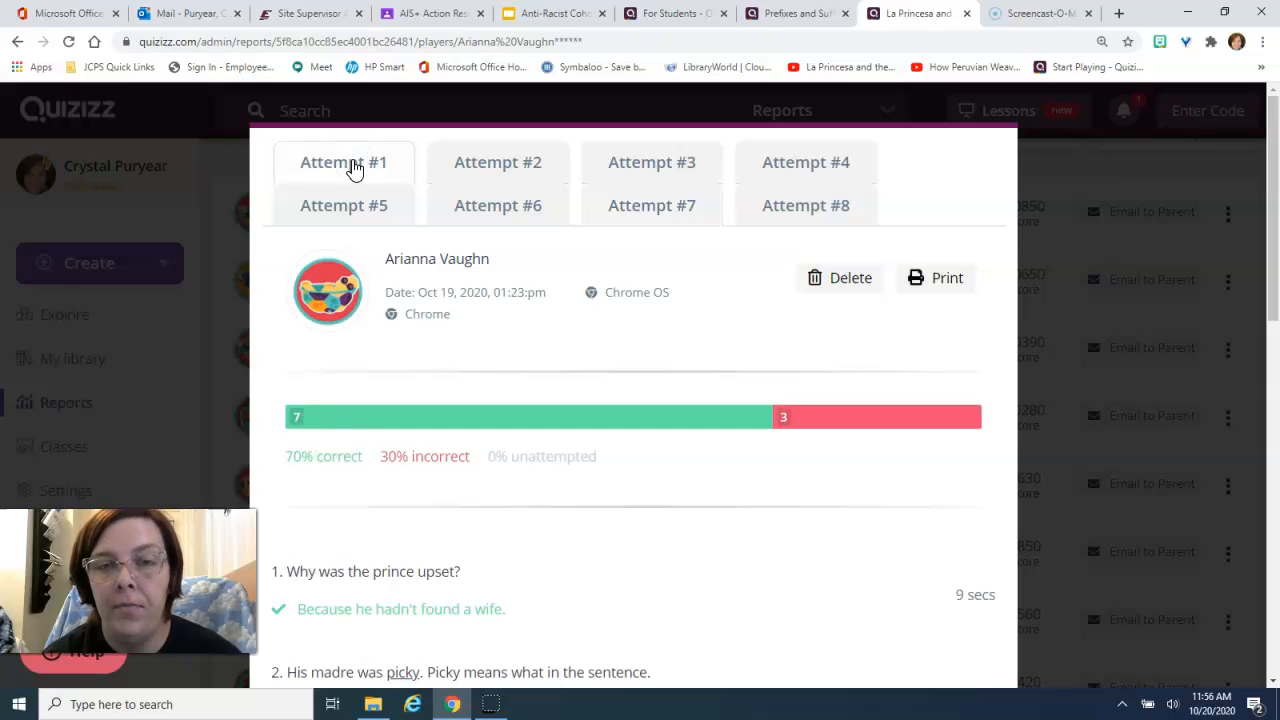
pyautogui.click(481, 162)
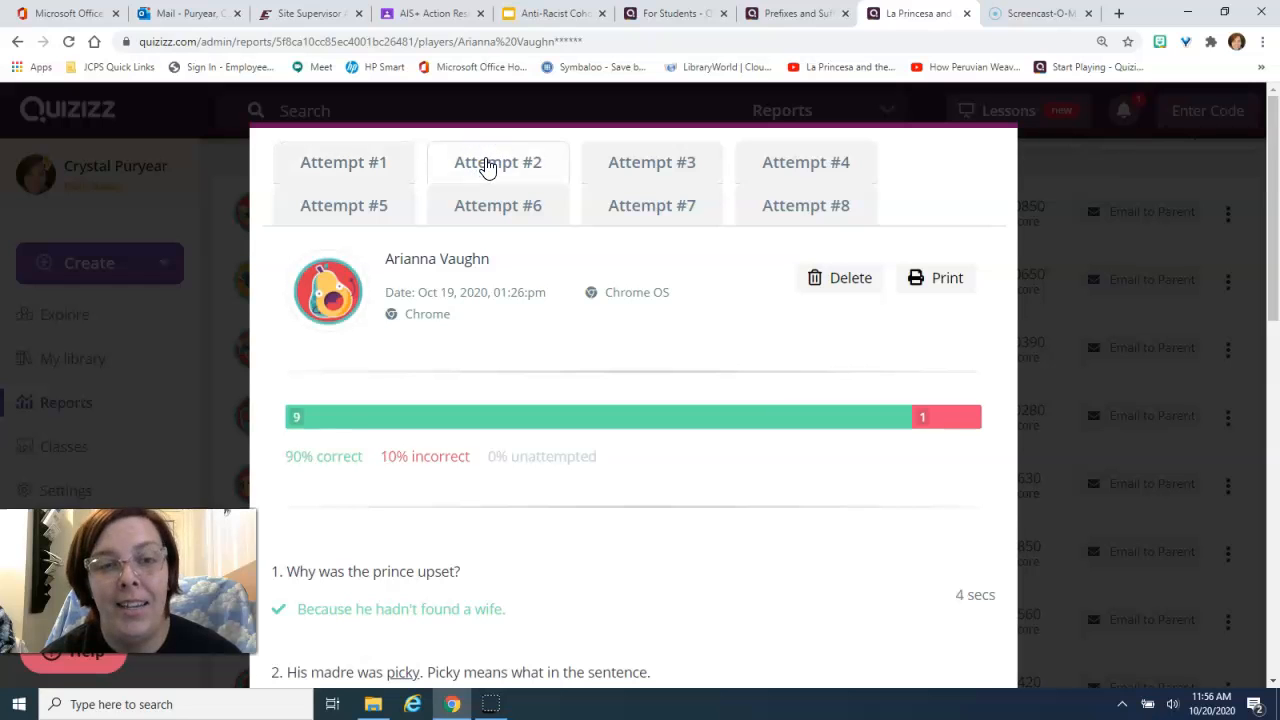
pyautogui.click(655, 170)
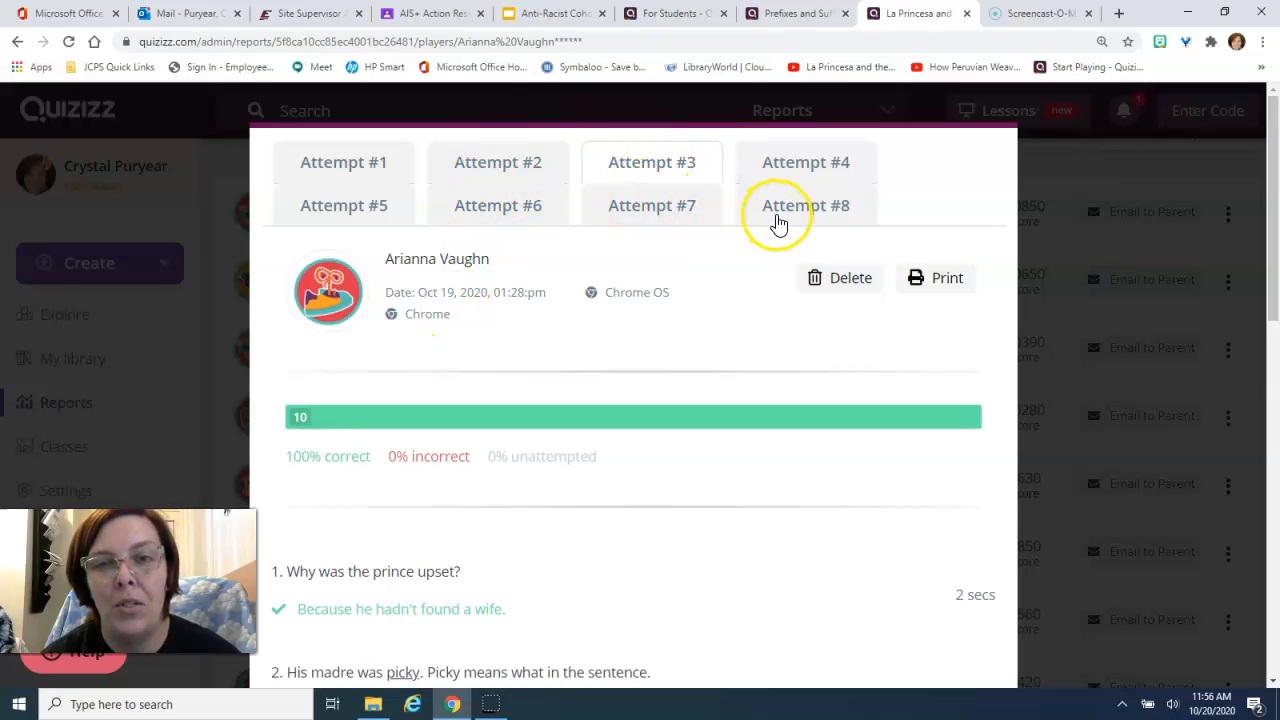
pyautogui.click(779, 222)
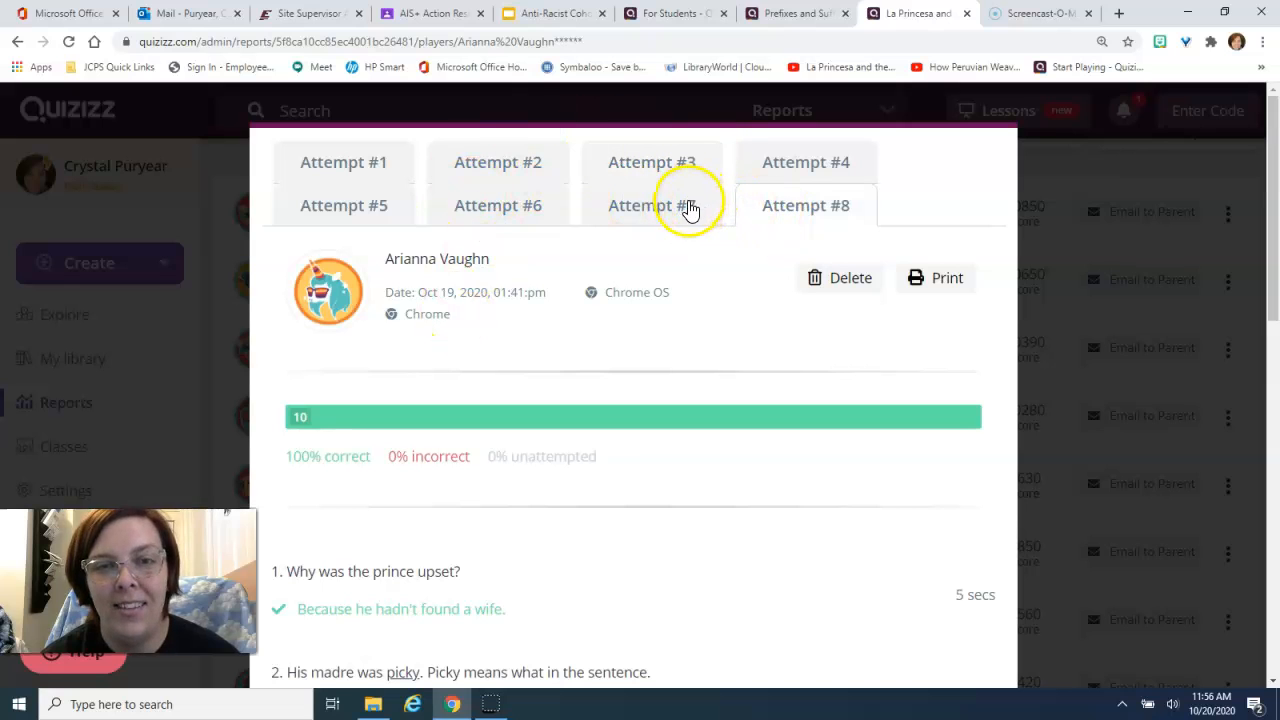
pyautogui.click(686, 210)
pyautogui.click(491, 222)
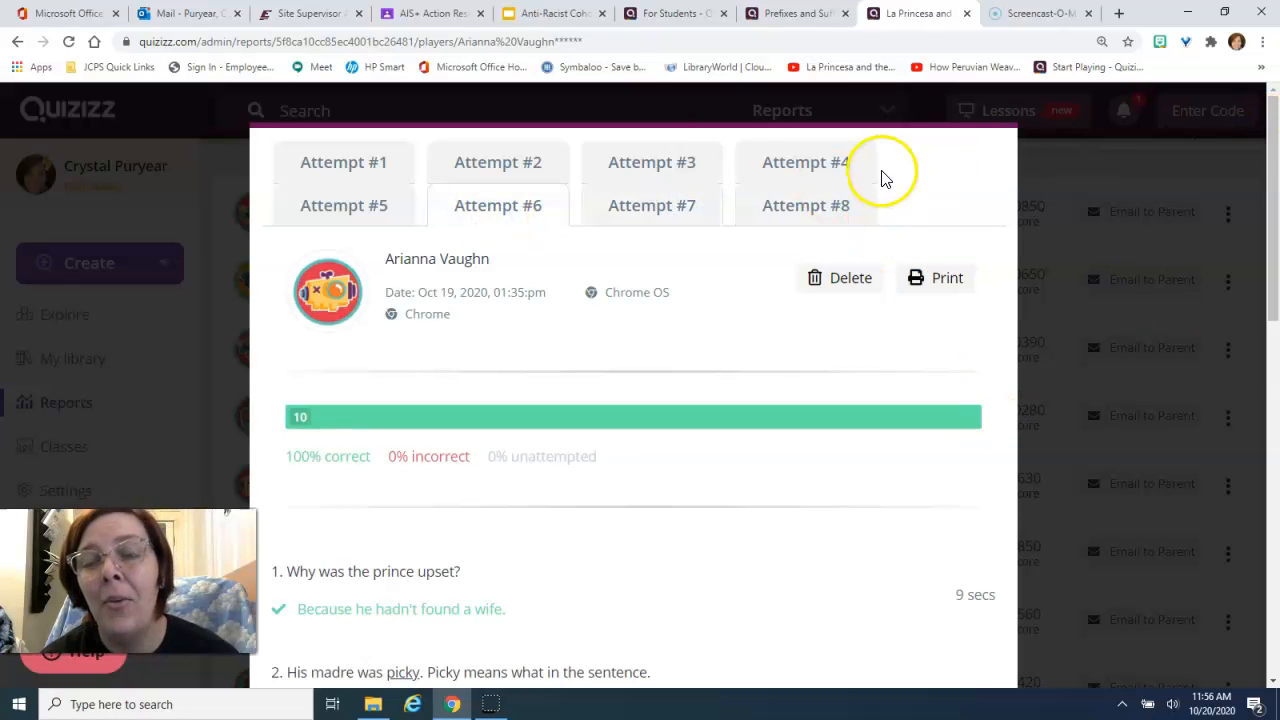
pyautogui.click(682, 158)
pyautogui.click(812, 165)
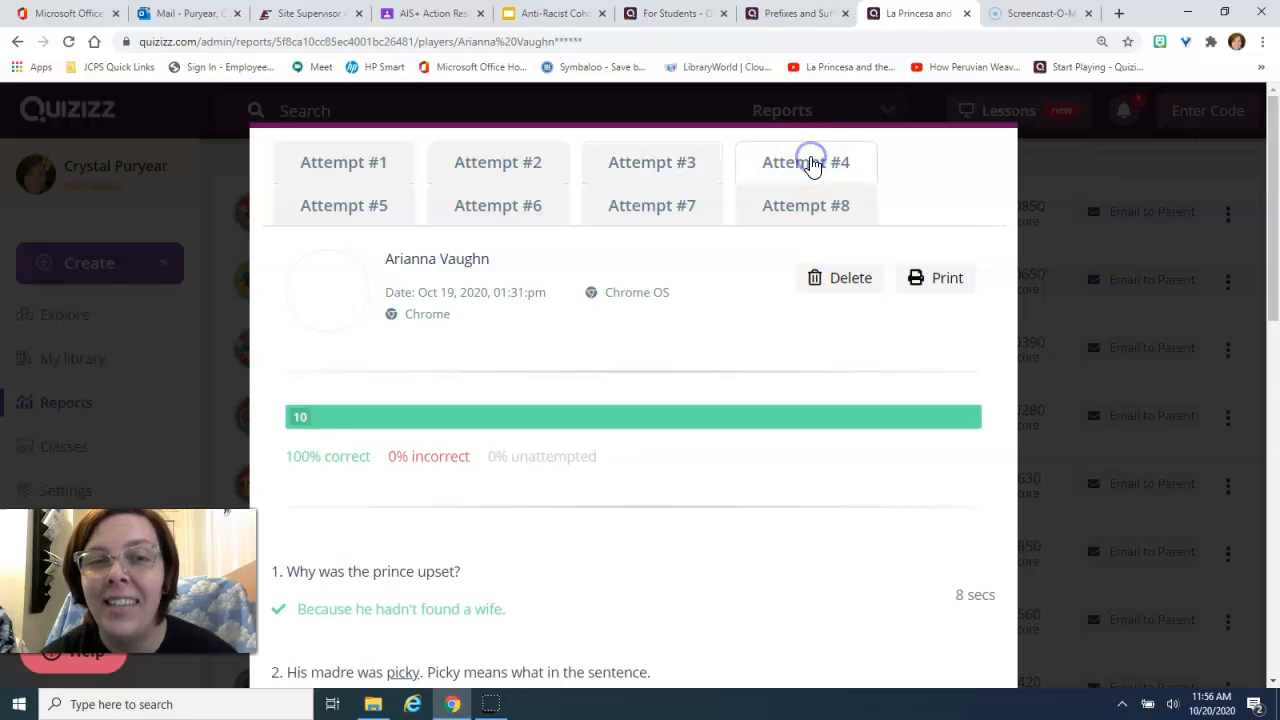
pyautogui.click(349, 207)
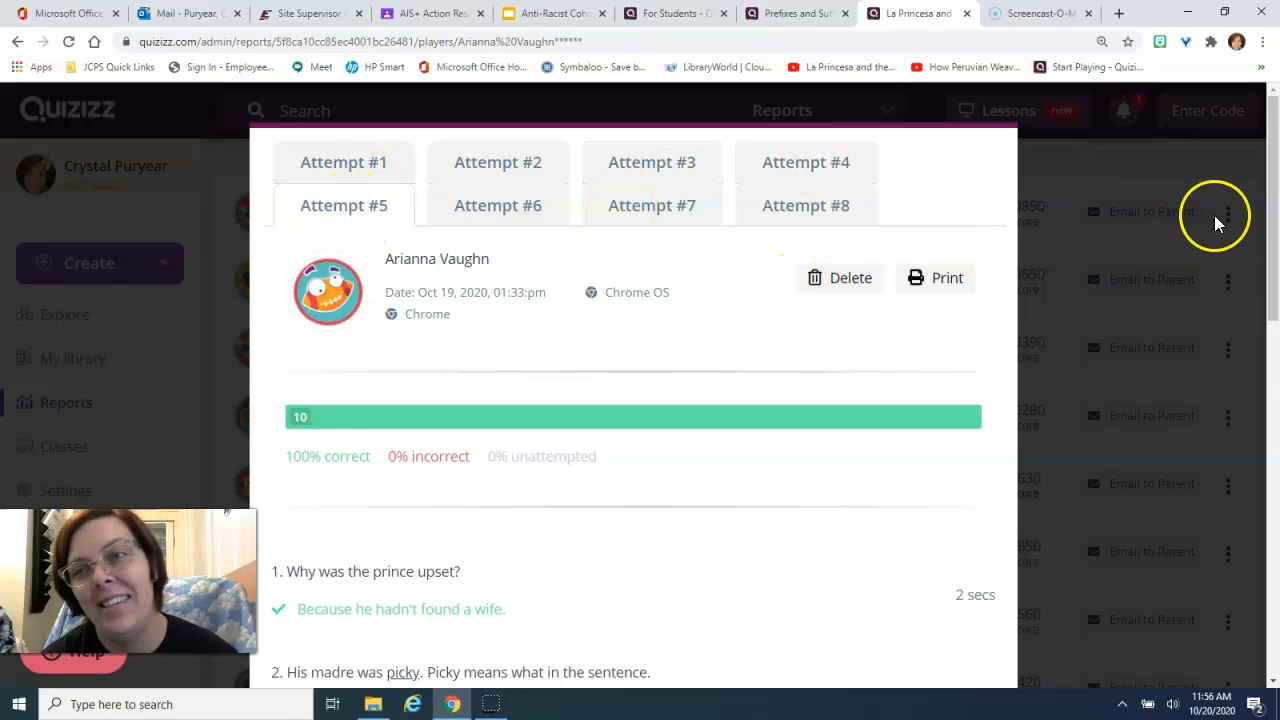
pyautogui.moveTo(1268, 171)
pyautogui.mouseDown()
pyautogui.moveTo(1275, 287)
pyautogui.moveTo(1272, 171)
pyautogui.mouseUp()
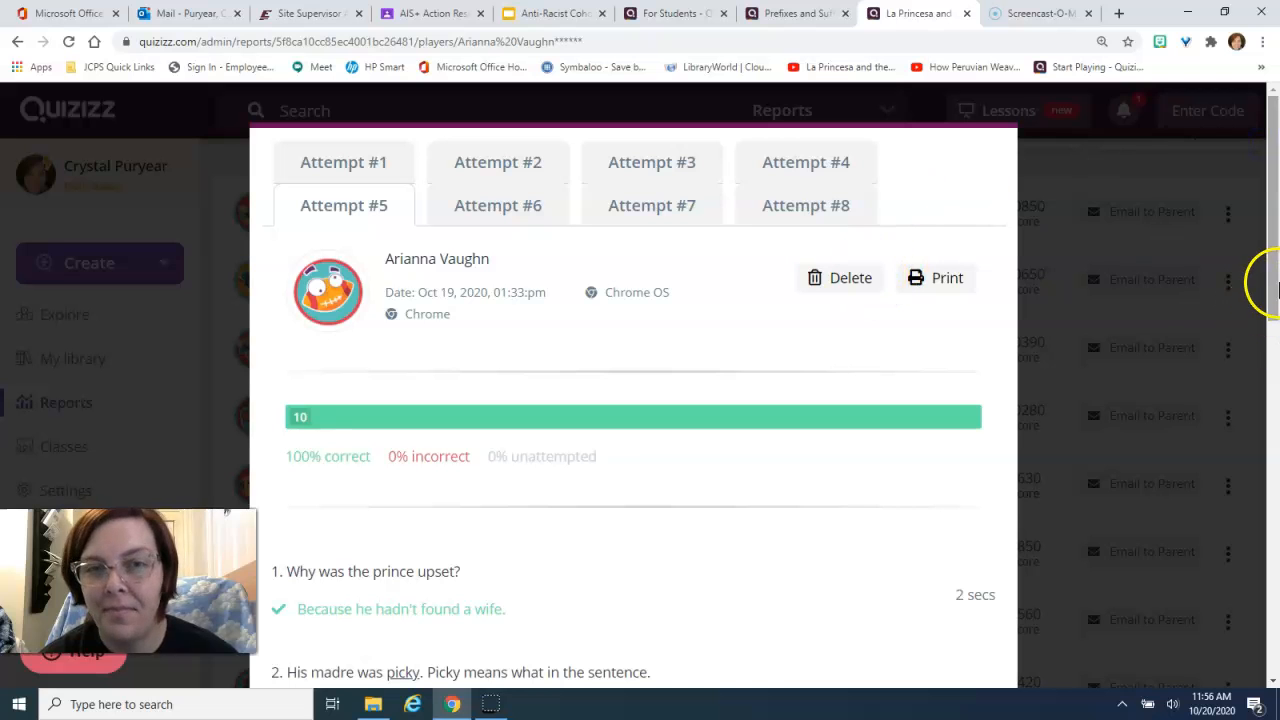
pyautogui.scroll(-1, 1049, 408)
pyautogui.click(1063, 408)
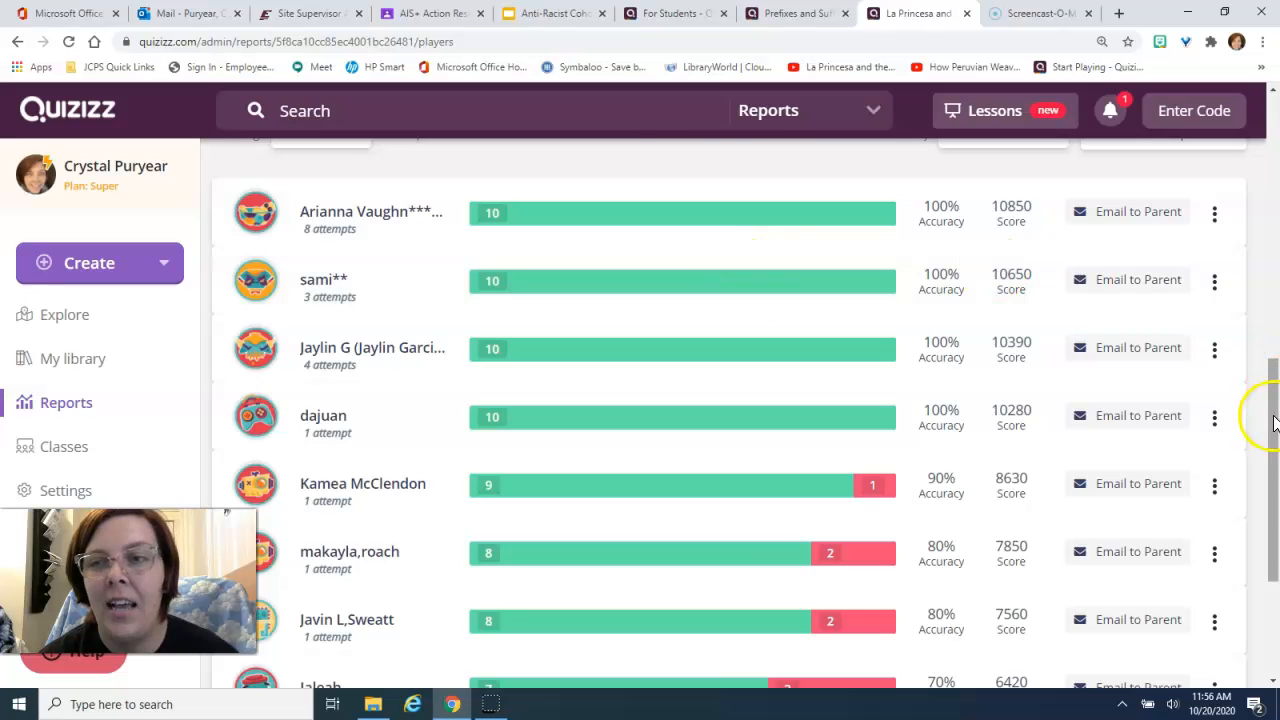
# - Review the question-by-question answers and the overview grid of all participants' results in the La Princesa and the Pea report
pyautogui.moveTo(1271, 400); pyautogui.dragTo(1272, 238)
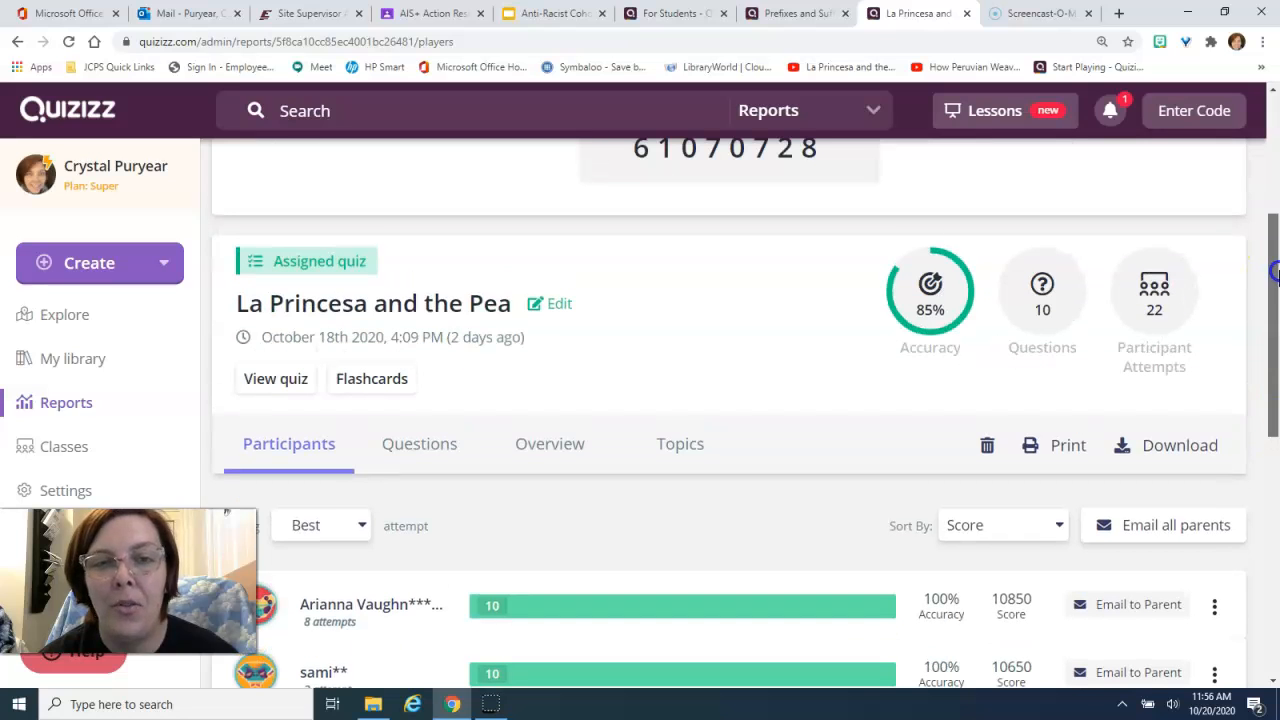
pyautogui.click(424, 447)
pyautogui.moveTo(1276, 243)
pyautogui.mouseDown()
pyautogui.moveTo(1275, 292)
pyautogui.moveTo(1277, 247)
pyautogui.mouseUp()
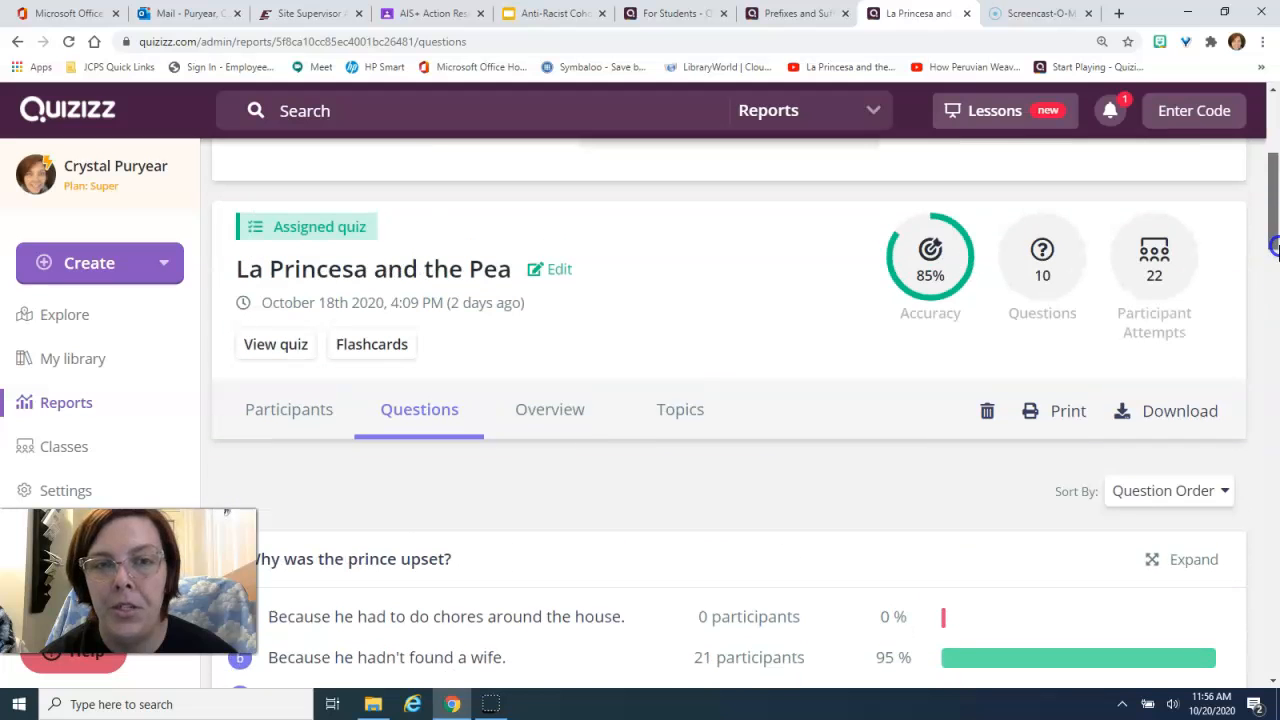
pyautogui.click(558, 411)
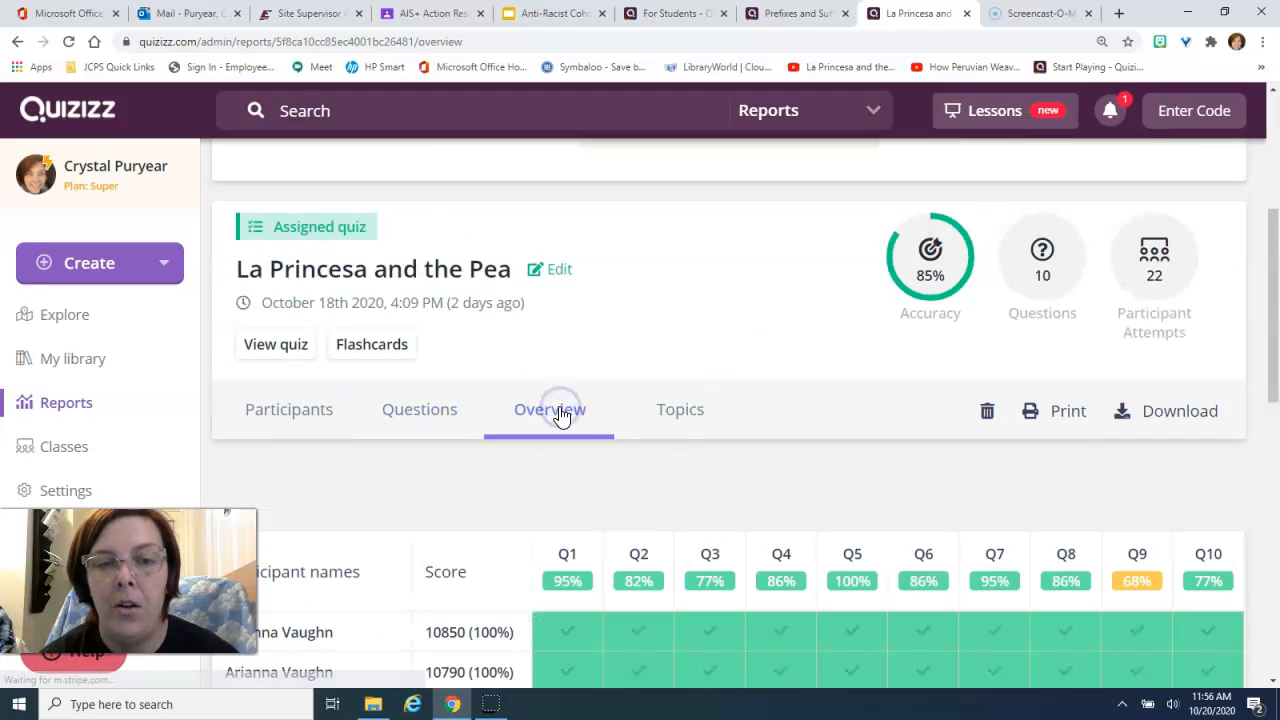
pyautogui.moveTo(1275, 272); pyautogui.dragTo(1275, 352)
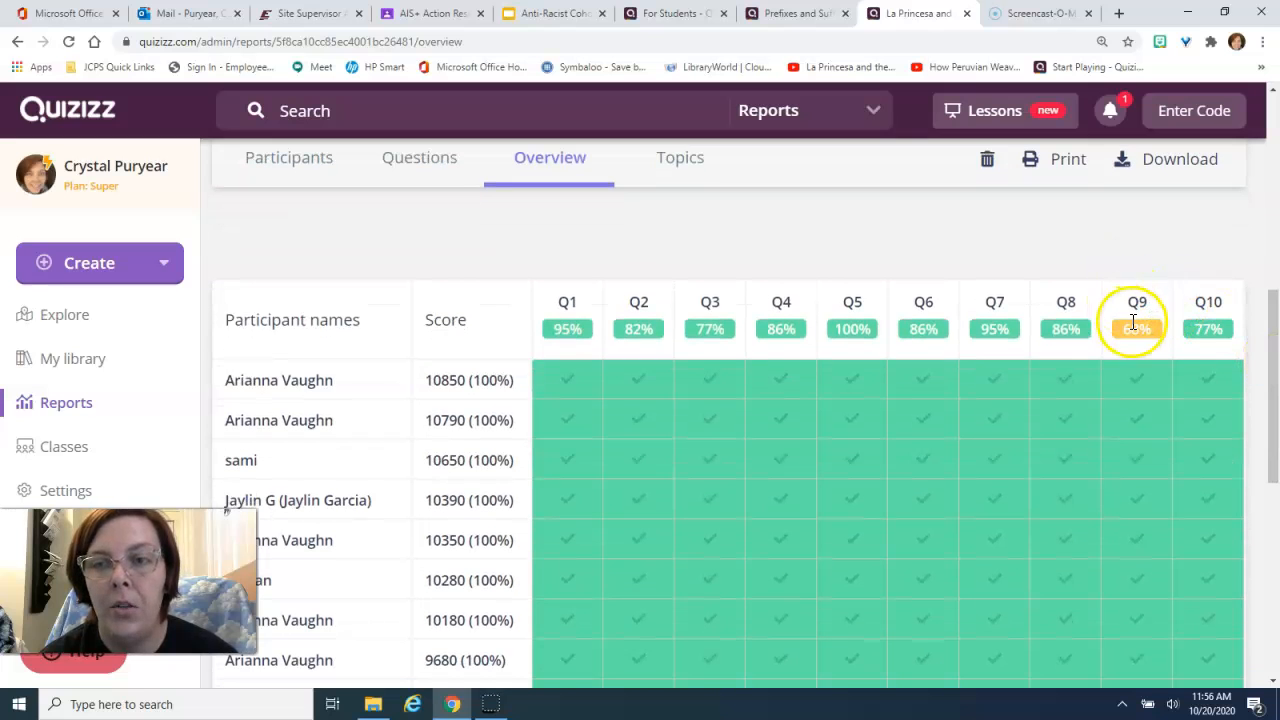
pyautogui.moveTo(1276, 370); pyautogui.dragTo(1274, 325)
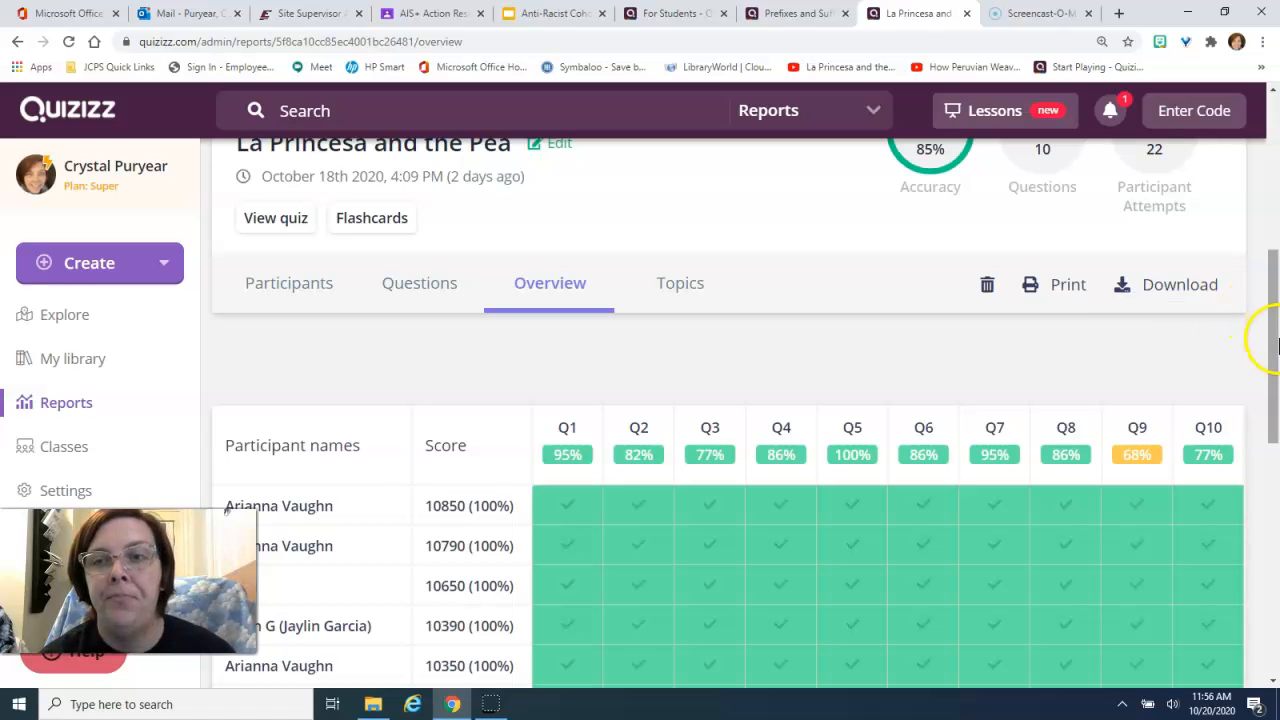
# - Open the La Princesa and the Pea flashcards, and exit them back to the report without starting the cards
pyautogui.click(355, 222)
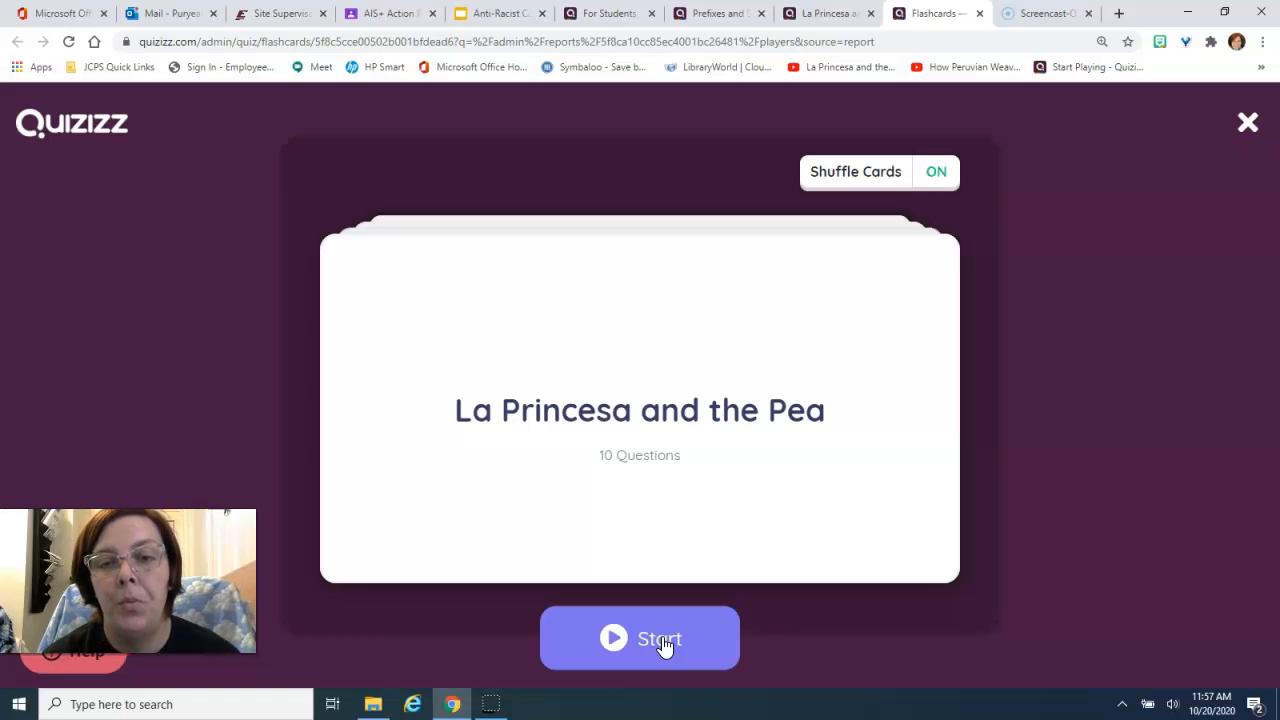
pyautogui.click(1245, 130)
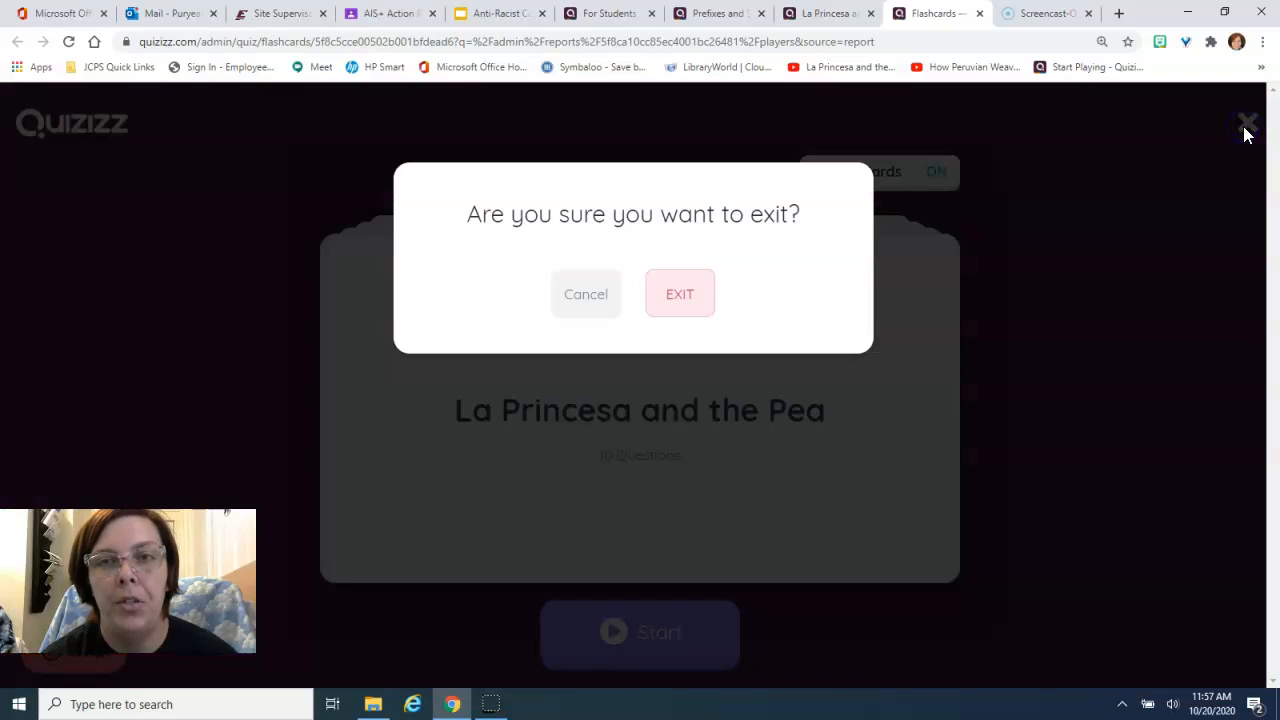
pyautogui.click(665, 297)
pyautogui.click(973, 24)
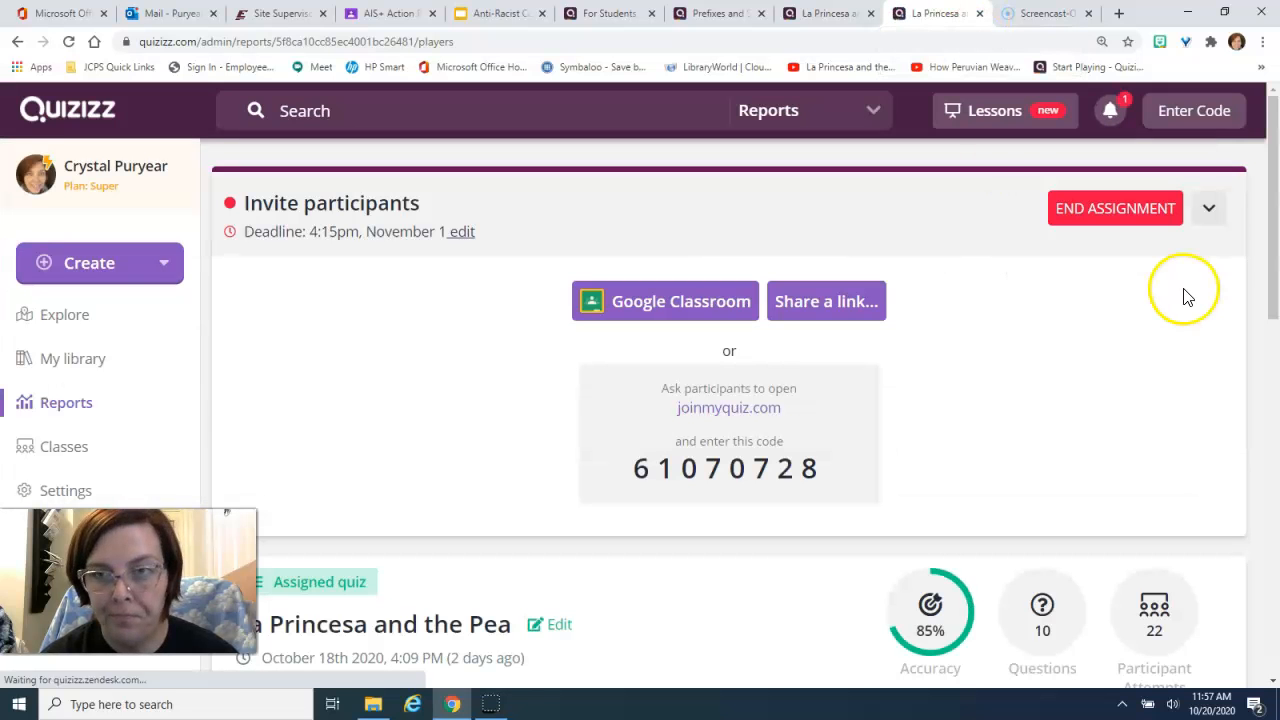
# - Create a new quiz named Test with English as its subject
pyautogui.moveTo(1276, 165)
pyautogui.mouseDown()
pyautogui.moveTo(1276, 259)
pyautogui.moveTo(1276, 190)
pyautogui.mouseUp()
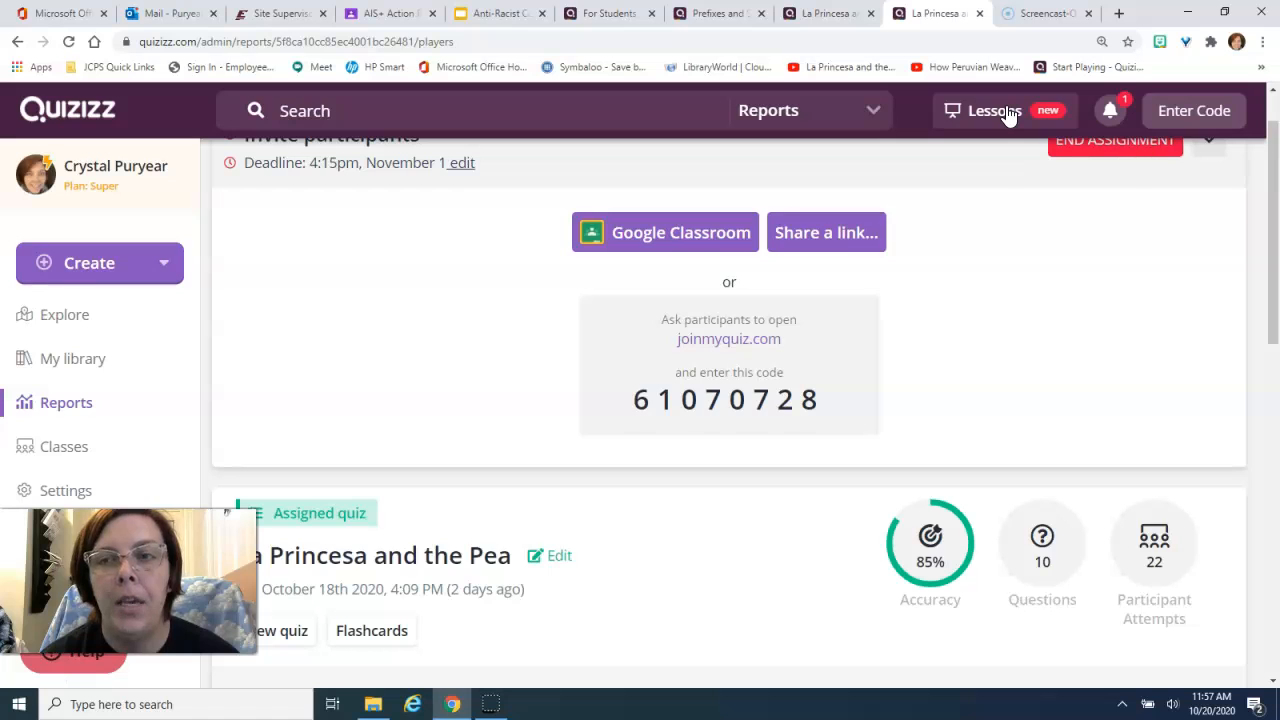
pyautogui.scroll(1, 1274, 257)
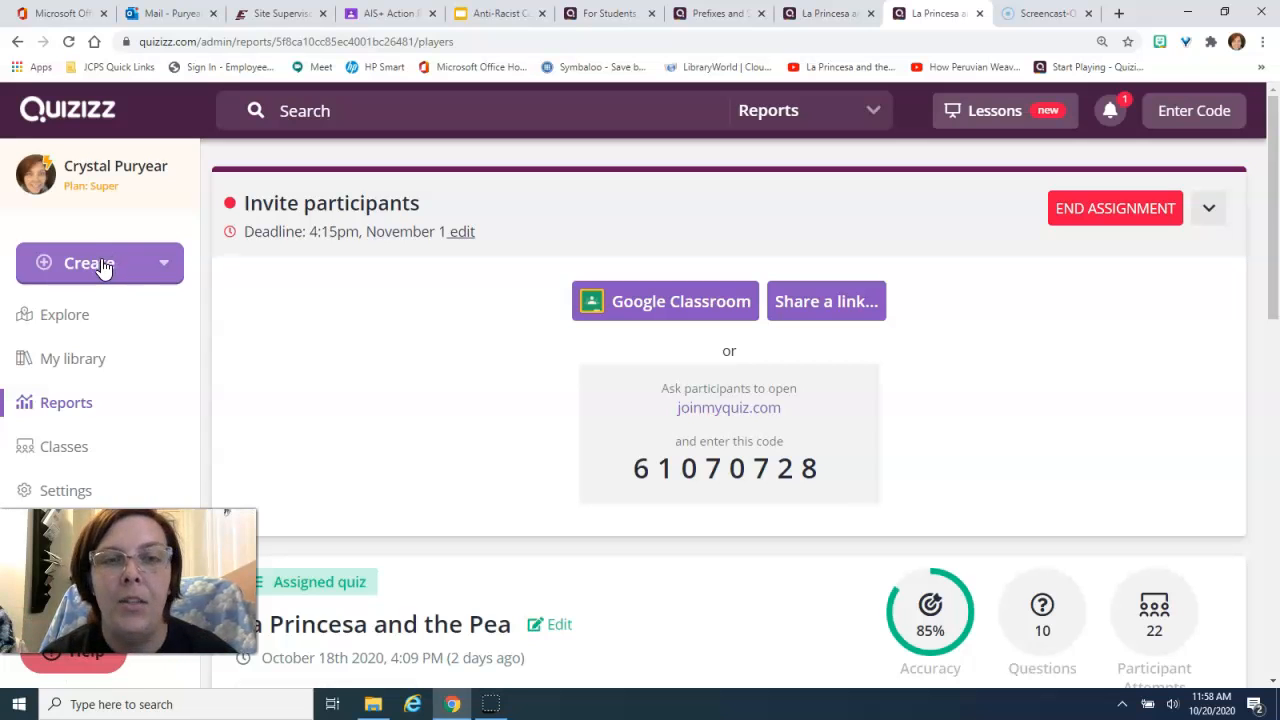
pyautogui.click(101, 265)
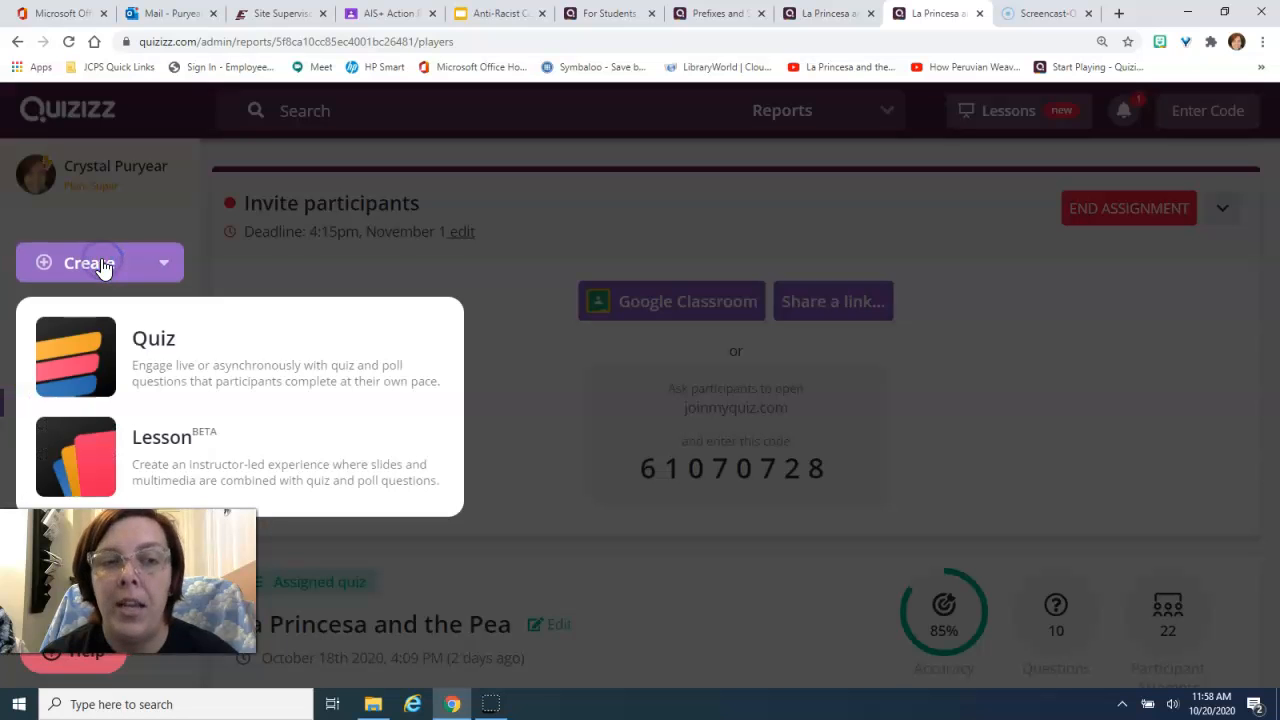
pyautogui.click(151, 355)
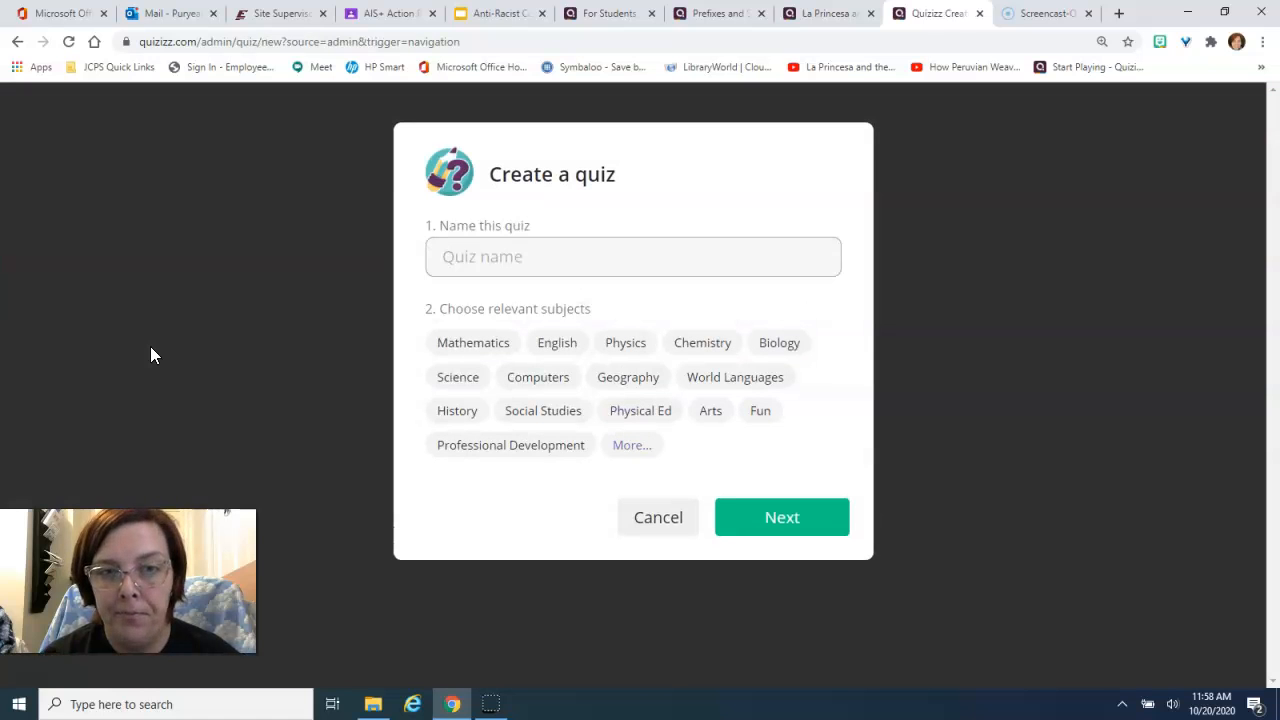
pyautogui.write('Test')
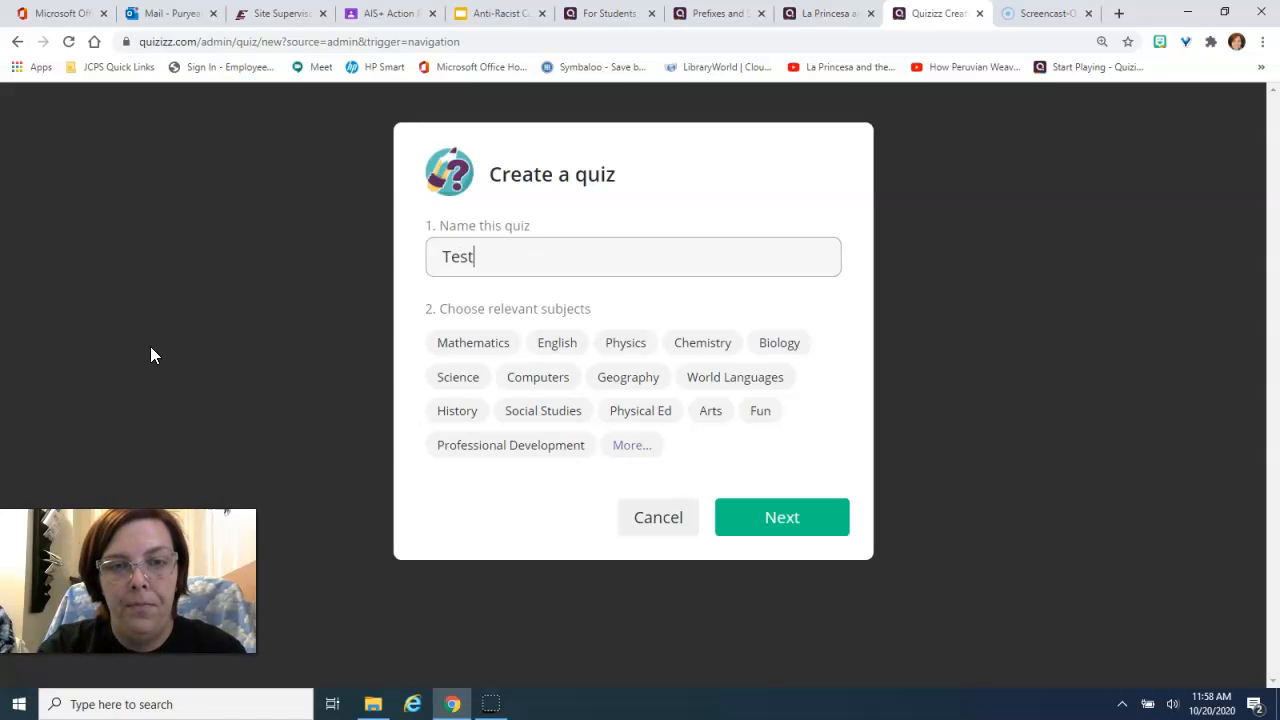
pyautogui.click(549, 345)
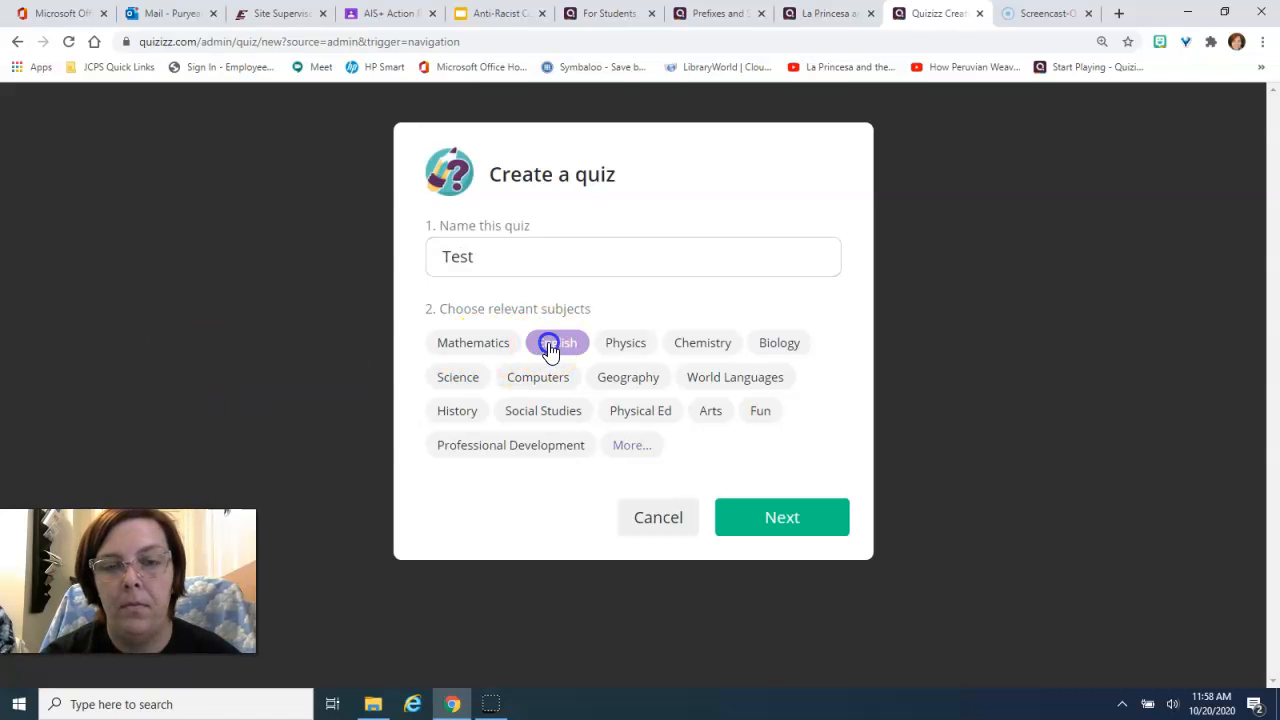
pyautogui.click(815, 530)
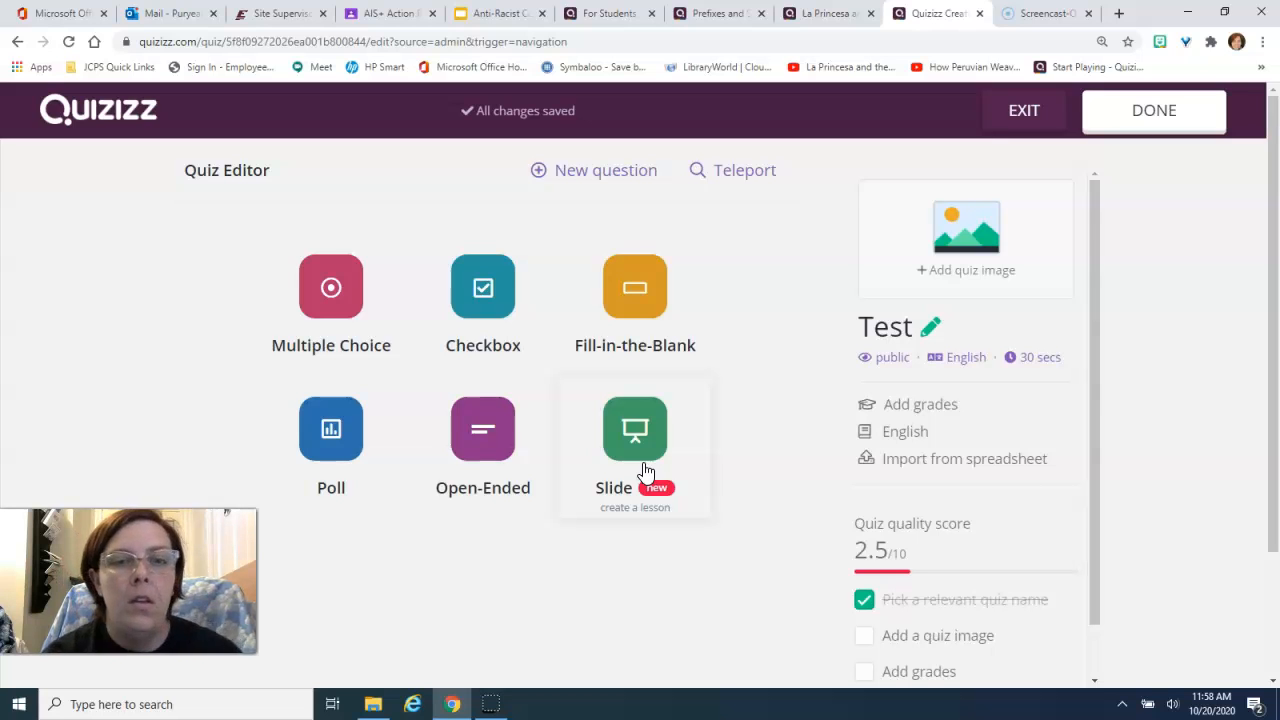
# - Look over the Test quiz's details and quality checklist, and finish editing the quiz
pyautogui.moveTo(1098, 292); pyautogui.dragTo(1106, 364)
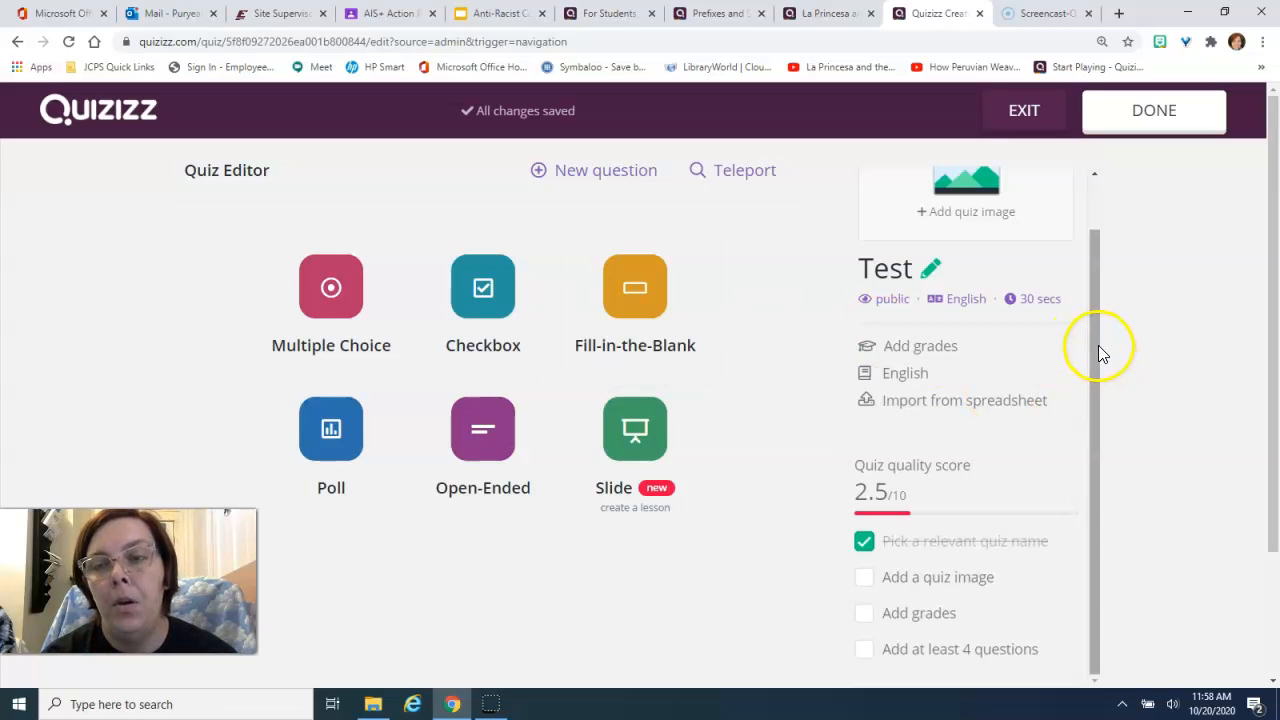
pyautogui.moveTo(1098, 347)
pyautogui.mouseDown()
pyautogui.moveTo(1095, 290)
pyautogui.moveTo(1098, 358)
pyautogui.mouseUp()
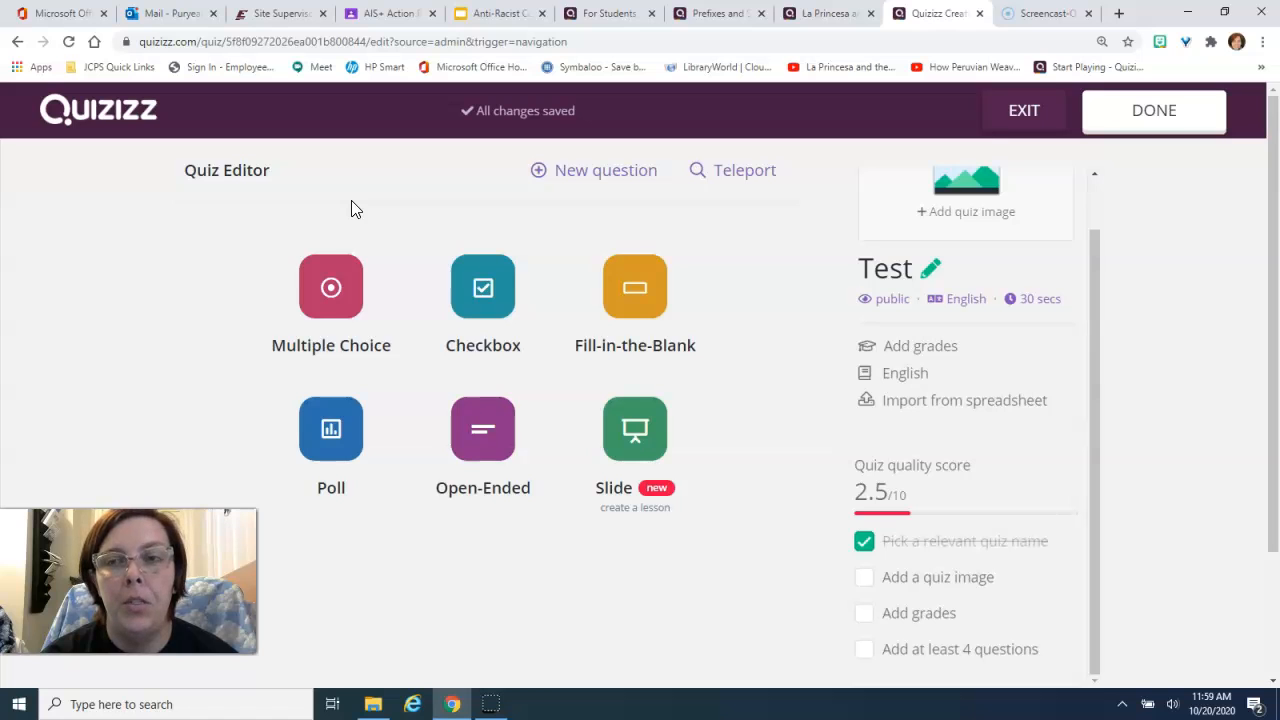
pyautogui.click(1153, 118)
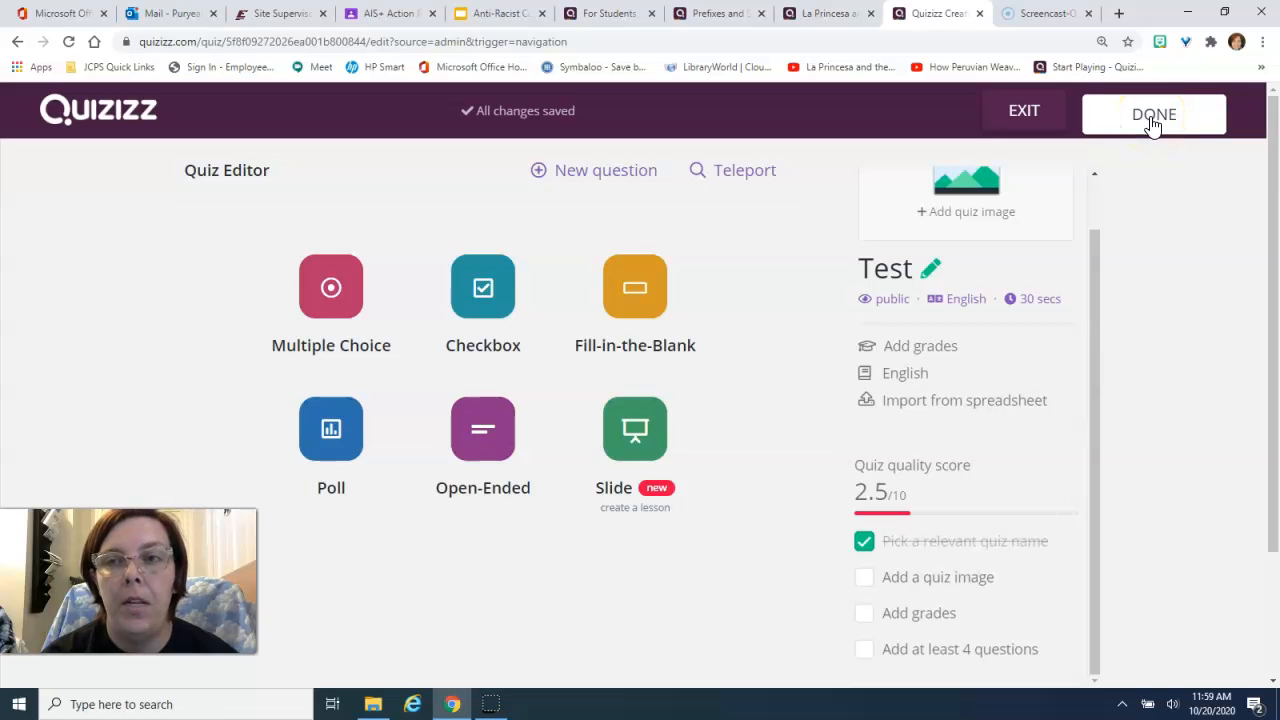